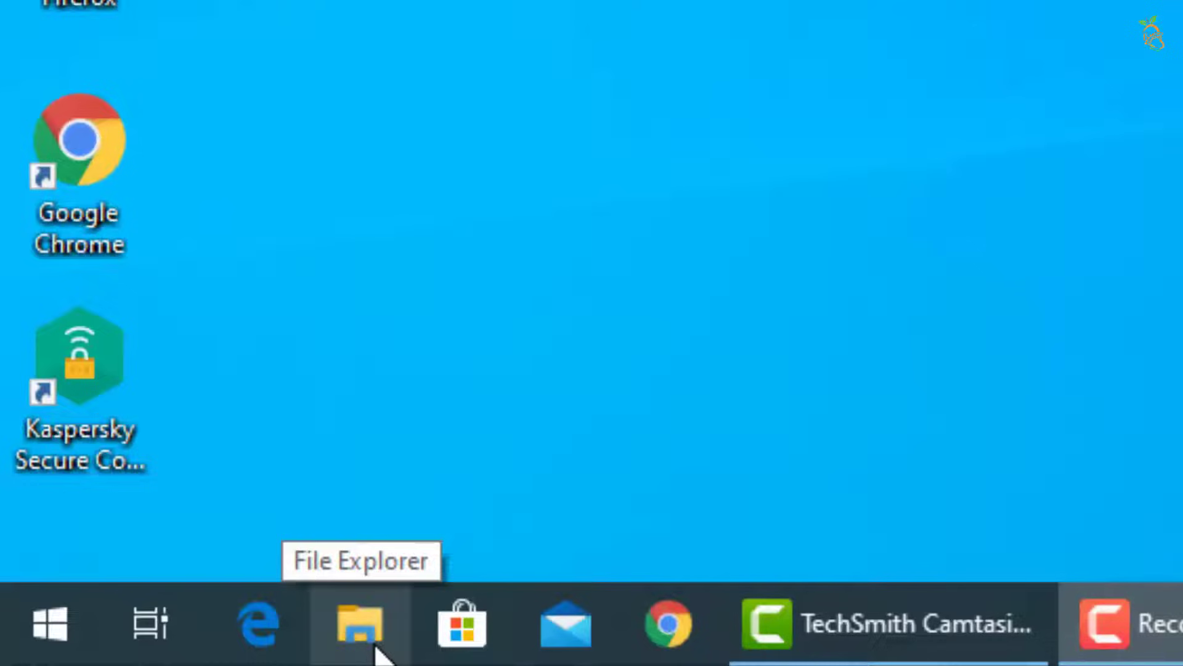
Enter msconfig in the Run dialog's Open box.
{"action": "key", "text": "super+r"}
{"action": "type", "text": "re"}
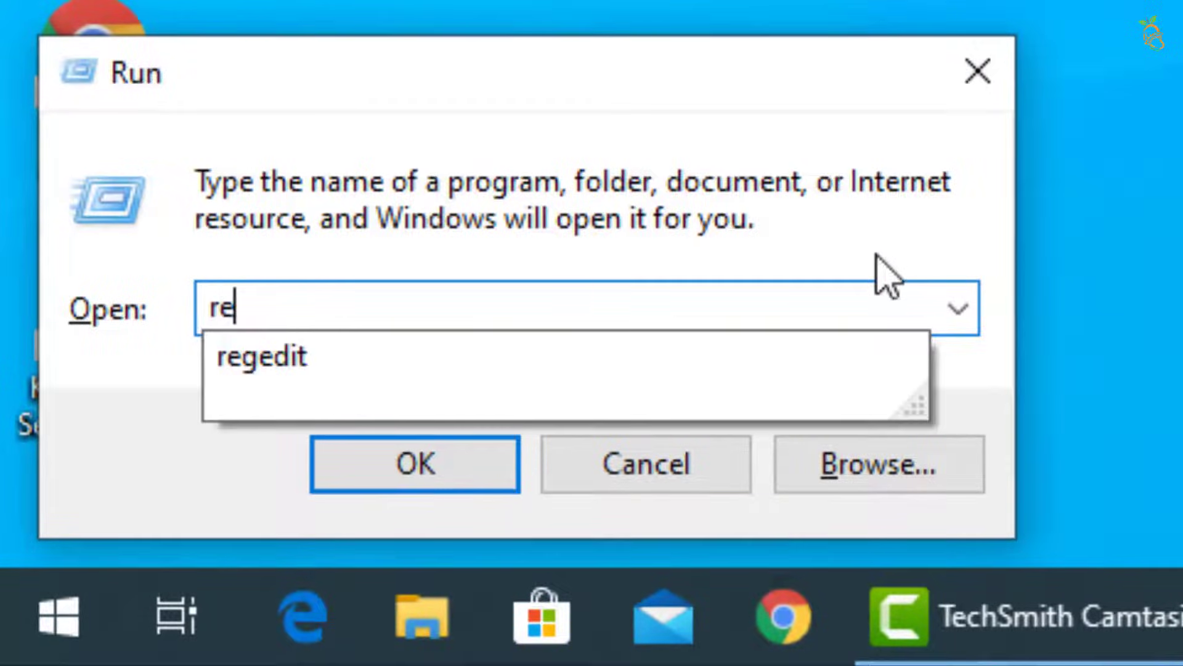
{"action": "key", "text": "BackSpace"}
{"action": "key", "text": "BackSpace"}
{"action": "type", "text": "mscon"}
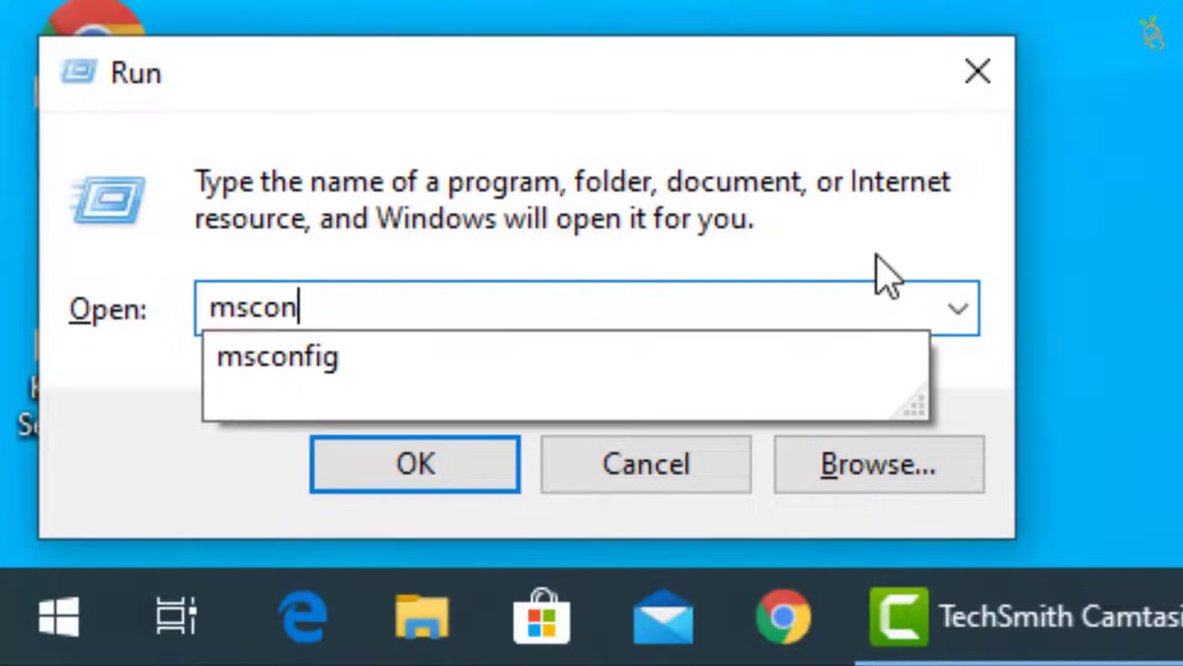
{"action": "type", "text": "fig"}
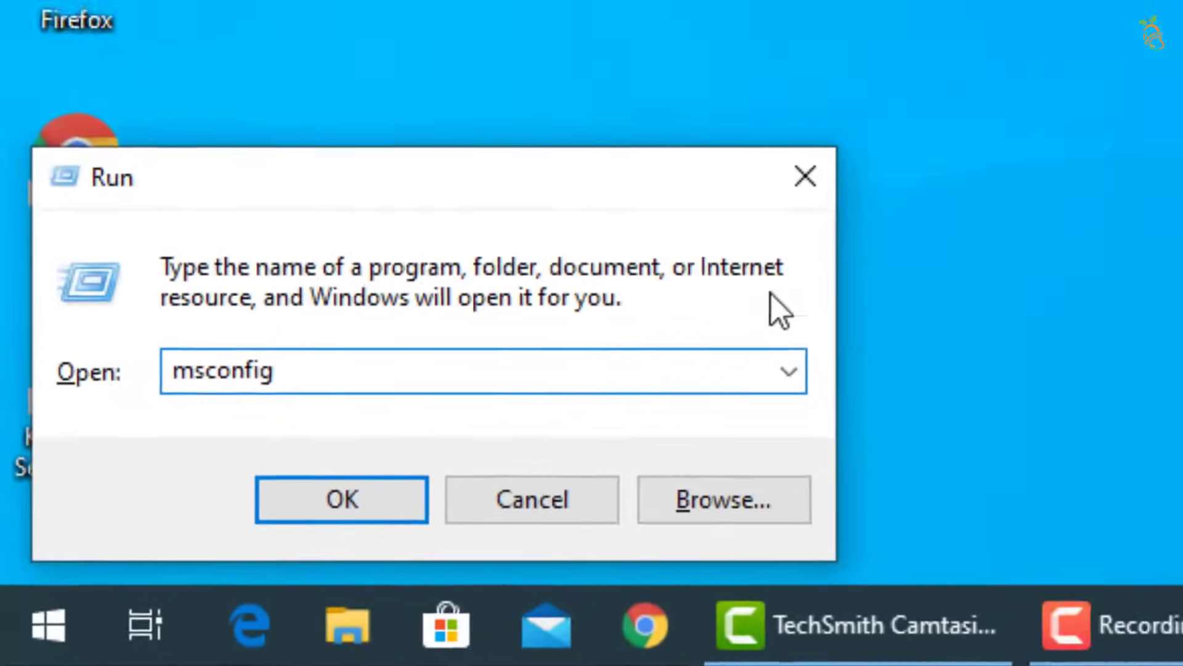
Launch msconfig, enable Safe boot with Minimal on the Boot tab, and apply it.
{"action": "left_click", "coordinate": [343, 499]}
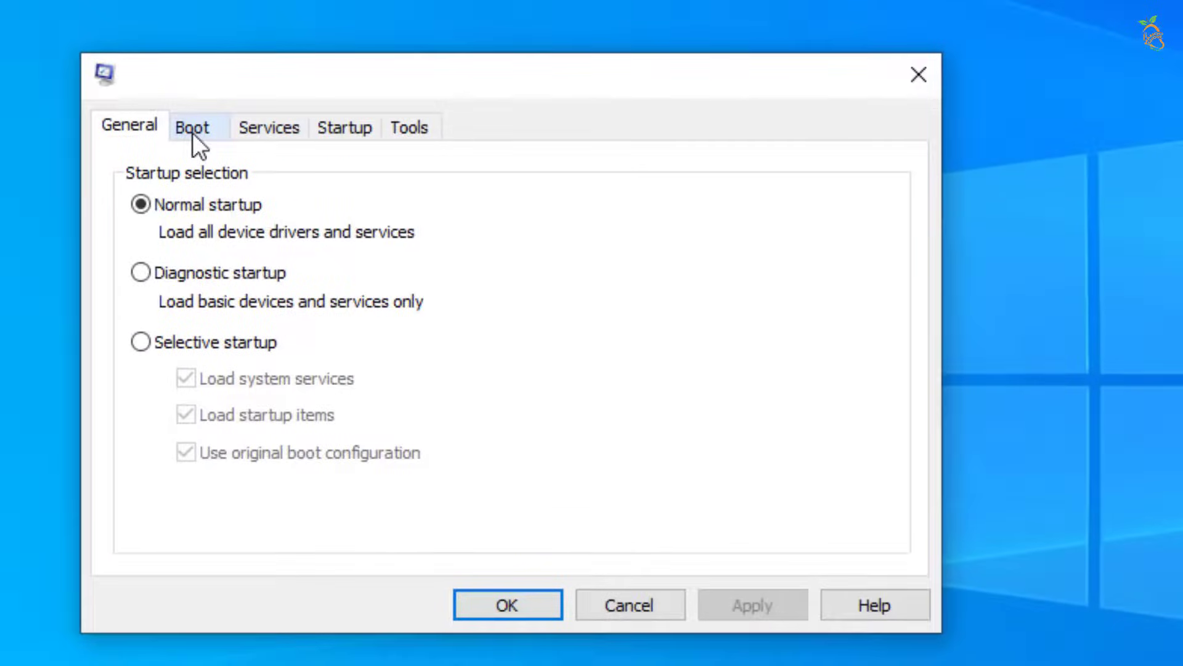
{"action": "left_click", "coordinate": [409, 201]}
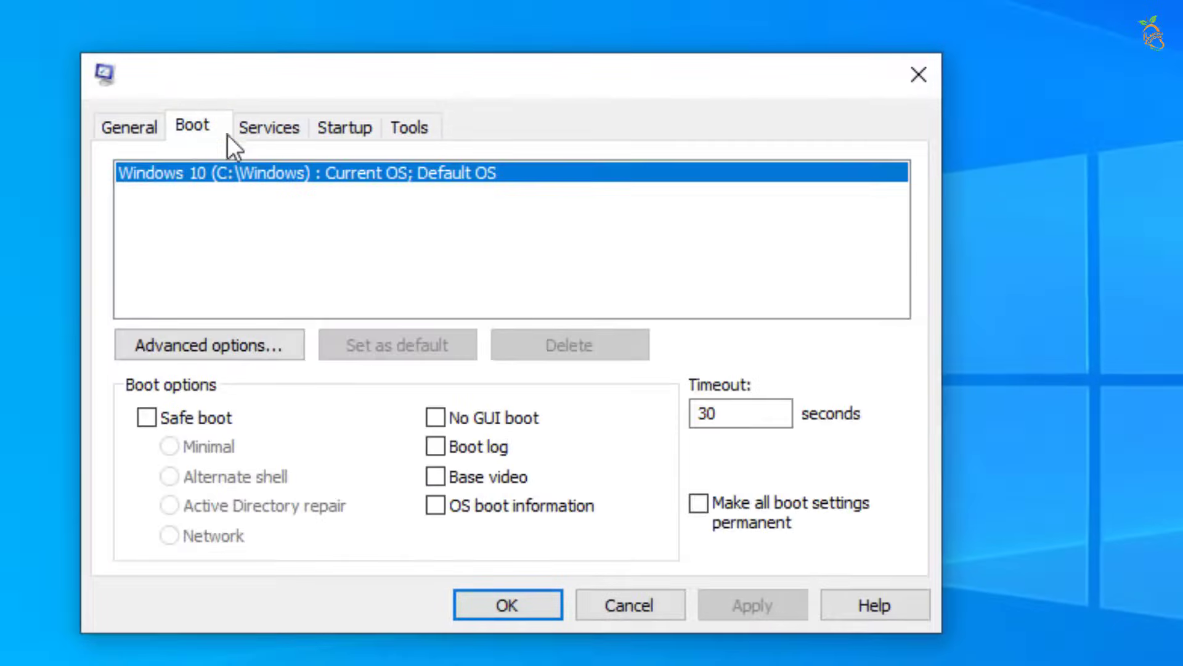
{"action": "left_click", "coordinate": [188, 416]}
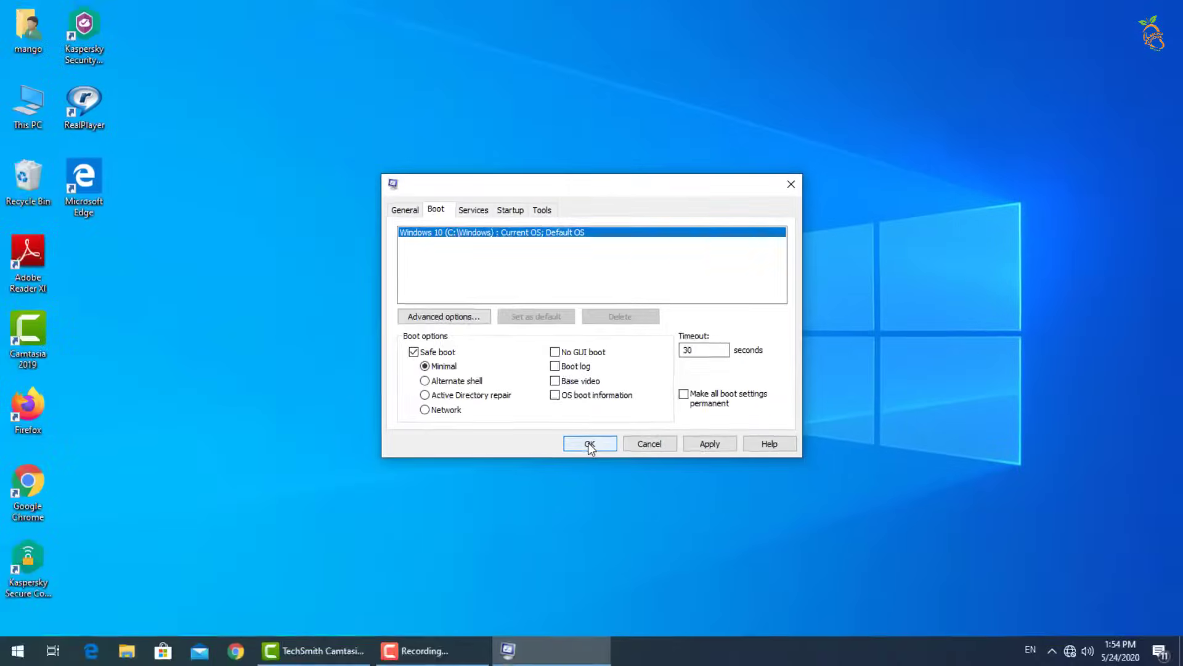
{"action": "left_click", "coordinate": [590, 444]}
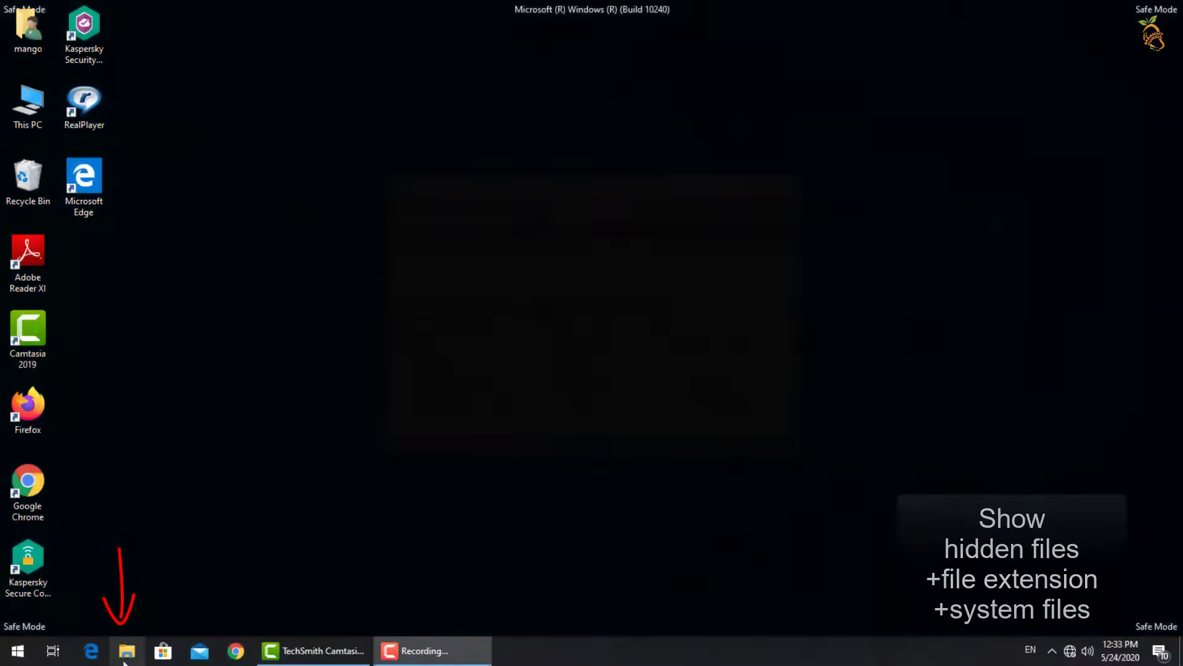
Open the Desktop folder in File Explorer and show the View tab of Folder Options.
{"action": "left_click", "coordinate": [126, 651]}
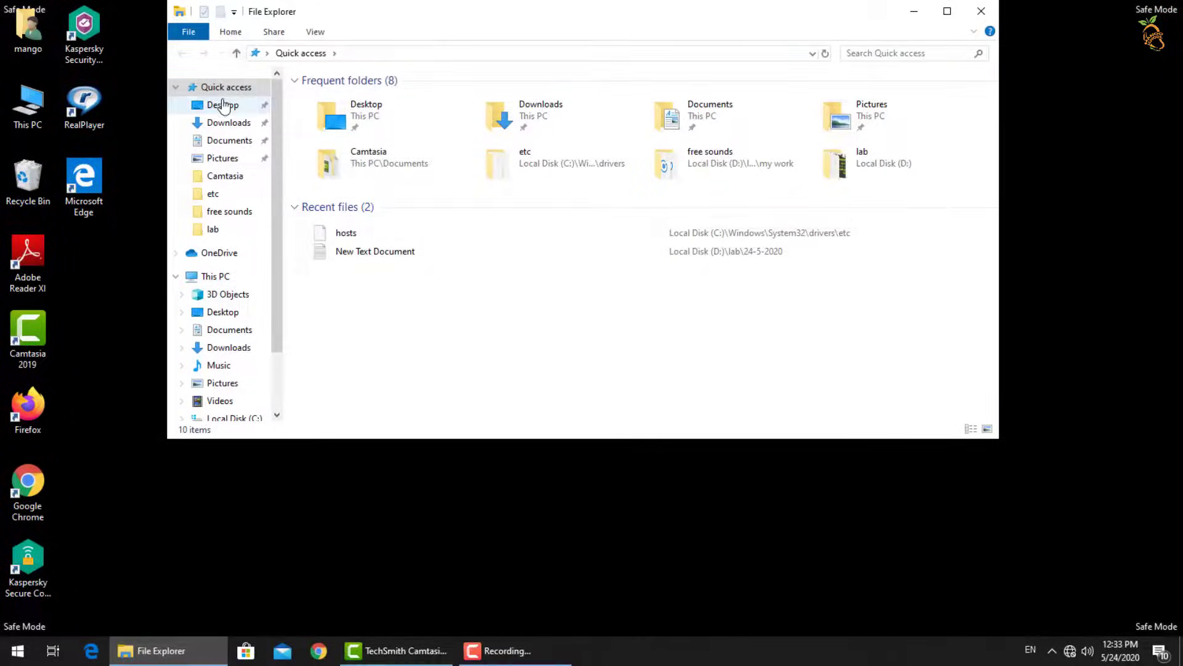
{"action": "left_click", "coordinate": [222, 106]}
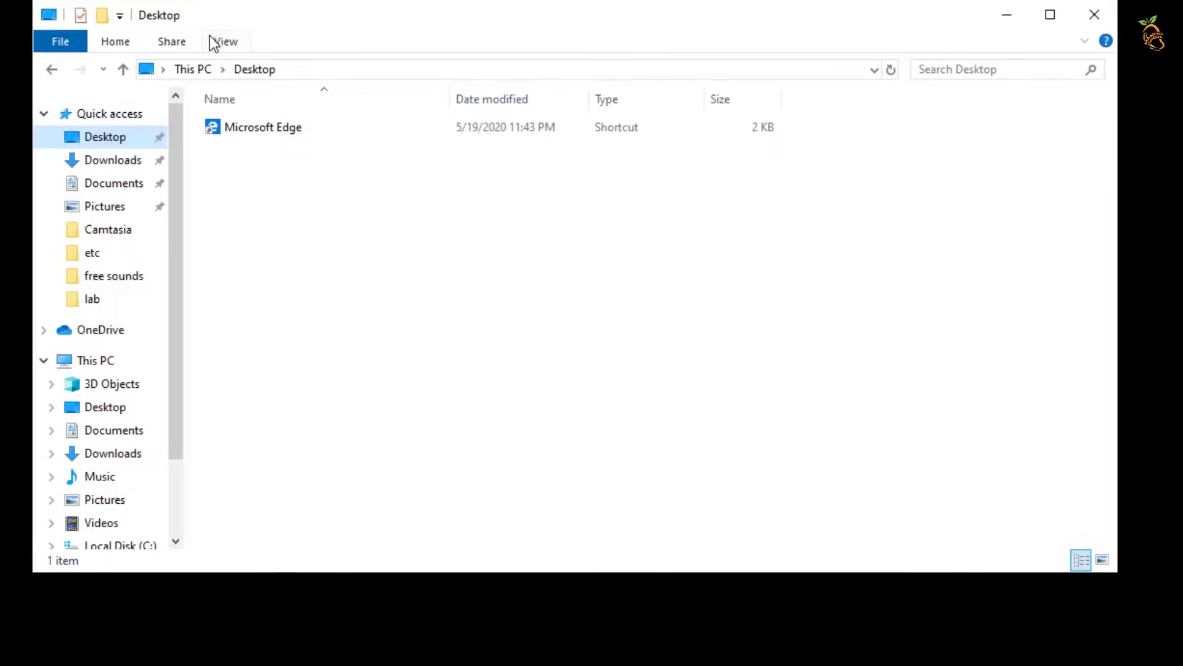
{"action": "left_click", "coordinate": [231, 45]}
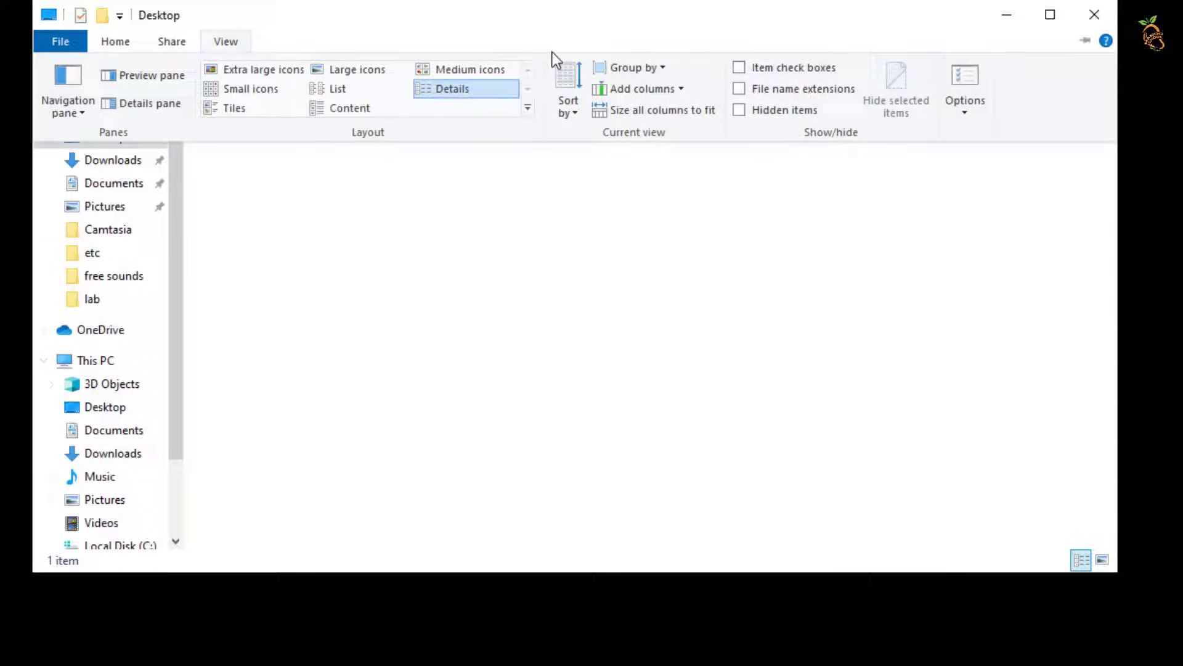
{"action": "left_click", "coordinate": [964, 105]}
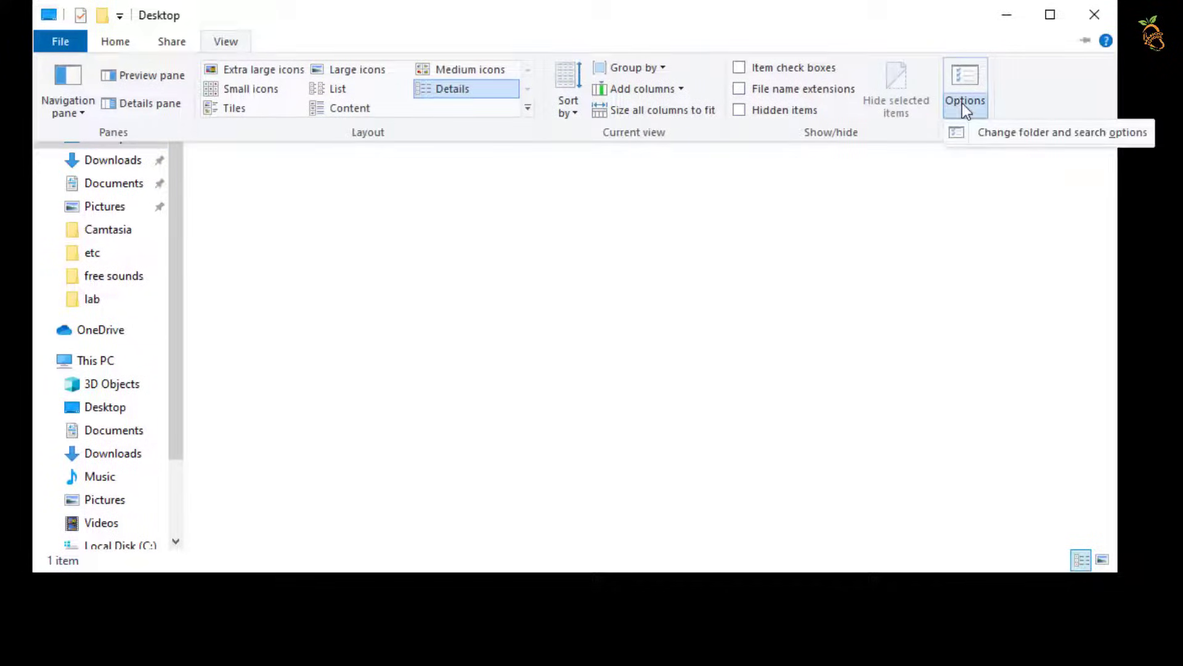
{"action": "left_click", "coordinate": [1019, 139]}
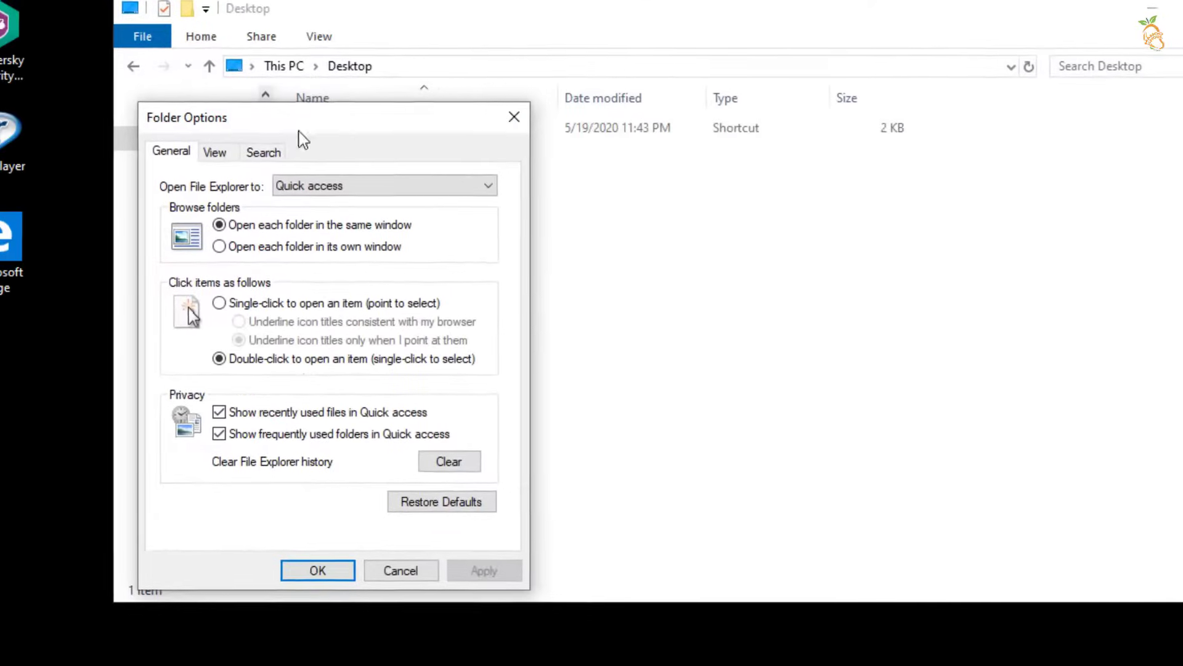
{"action": "left_click", "coordinate": [217, 154]}
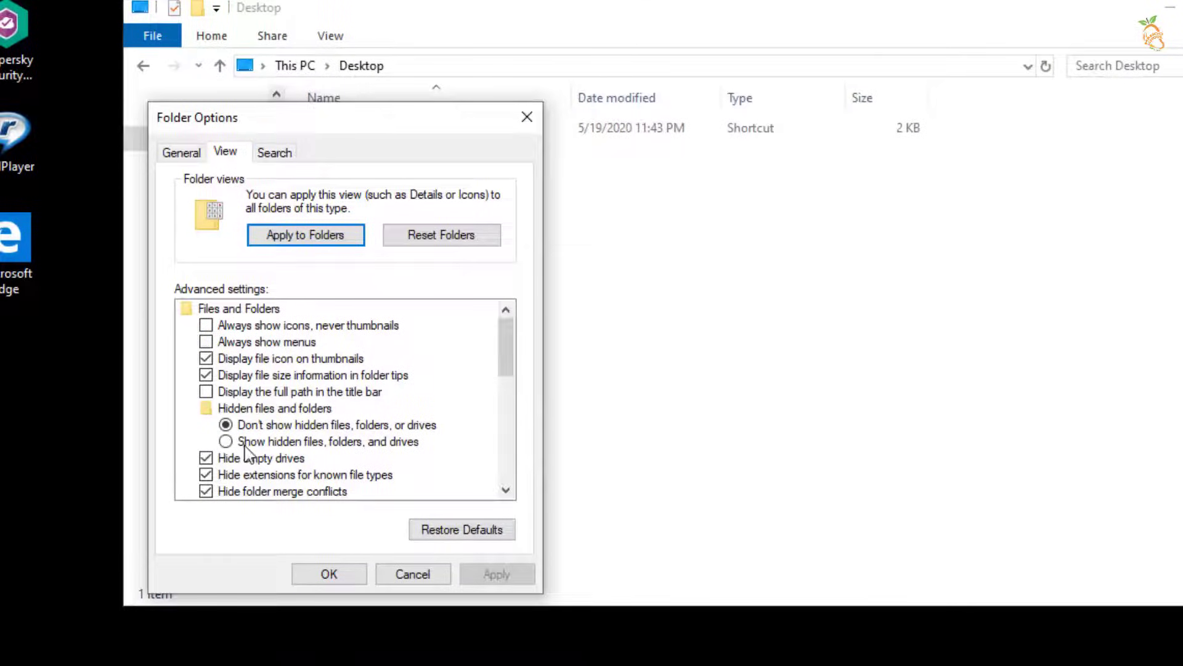
Show hidden files, known file extensions and protected operating system files, then save the settings.
{"action": "left_click", "coordinate": [277, 442]}
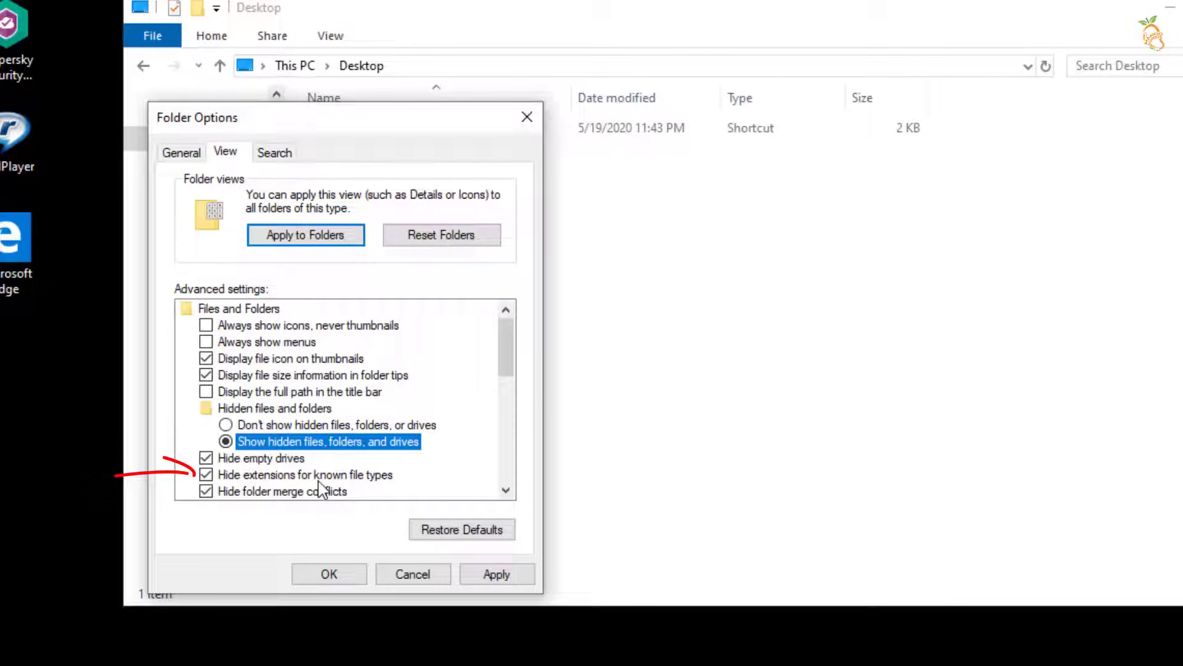
{"action": "left_click", "coordinate": [240, 476]}
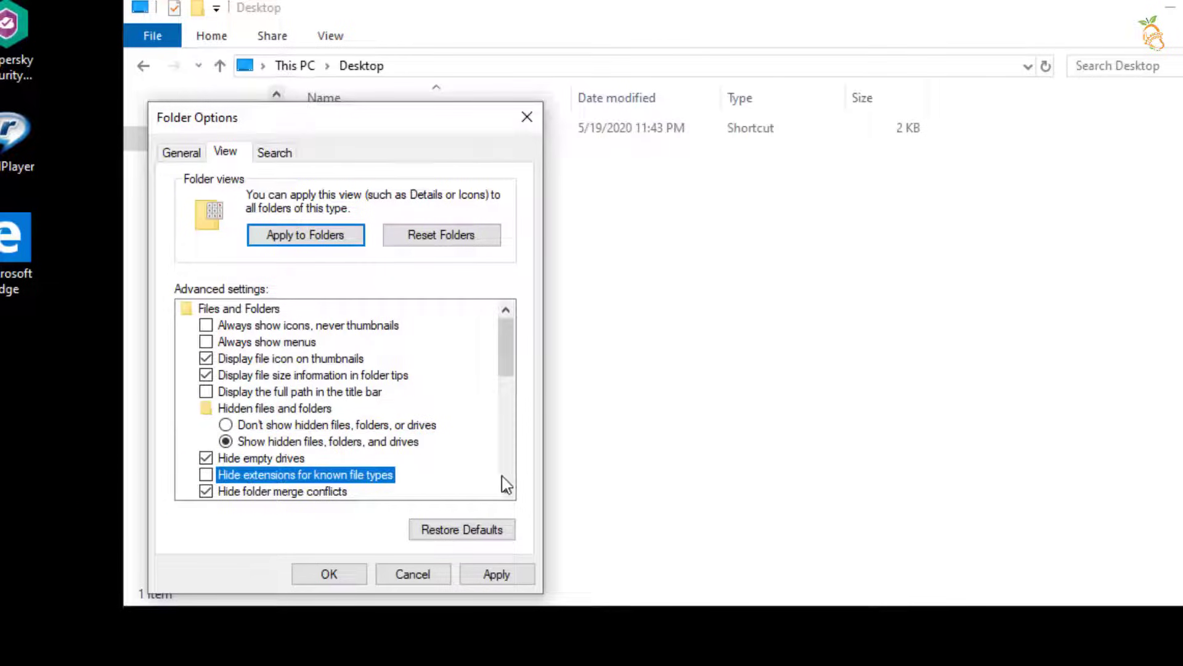
{"action": "left_click_drag", "start_coordinate": [505, 343], "coordinate": [505, 363]}
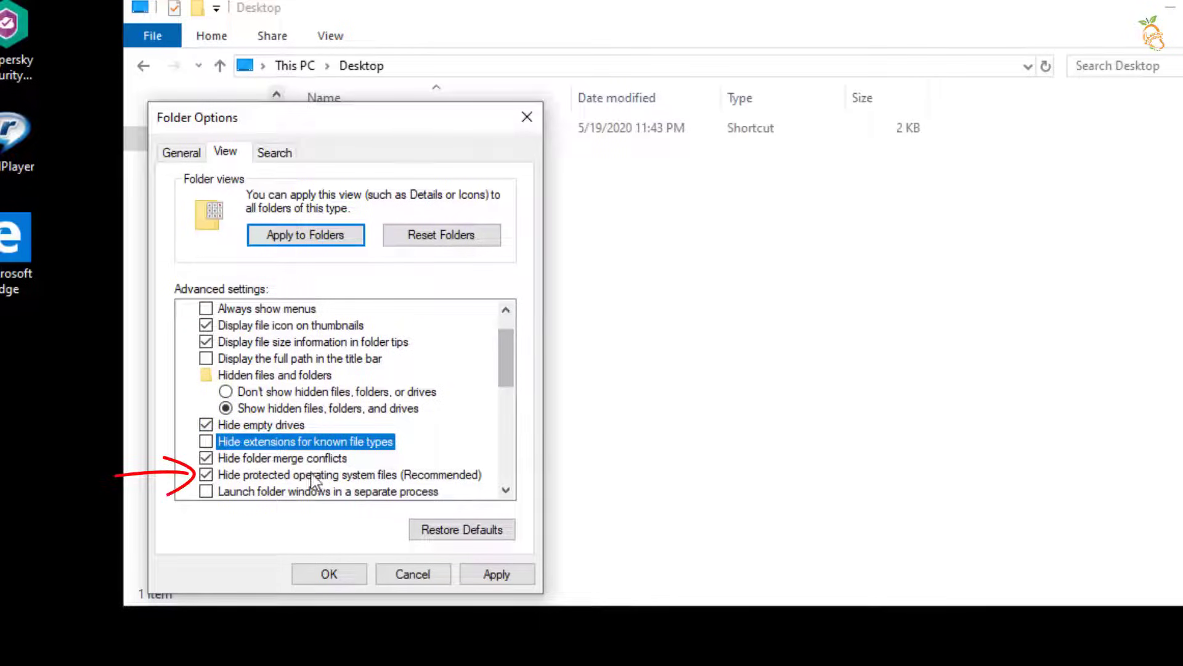
{"action": "left_click", "coordinate": [210, 478]}
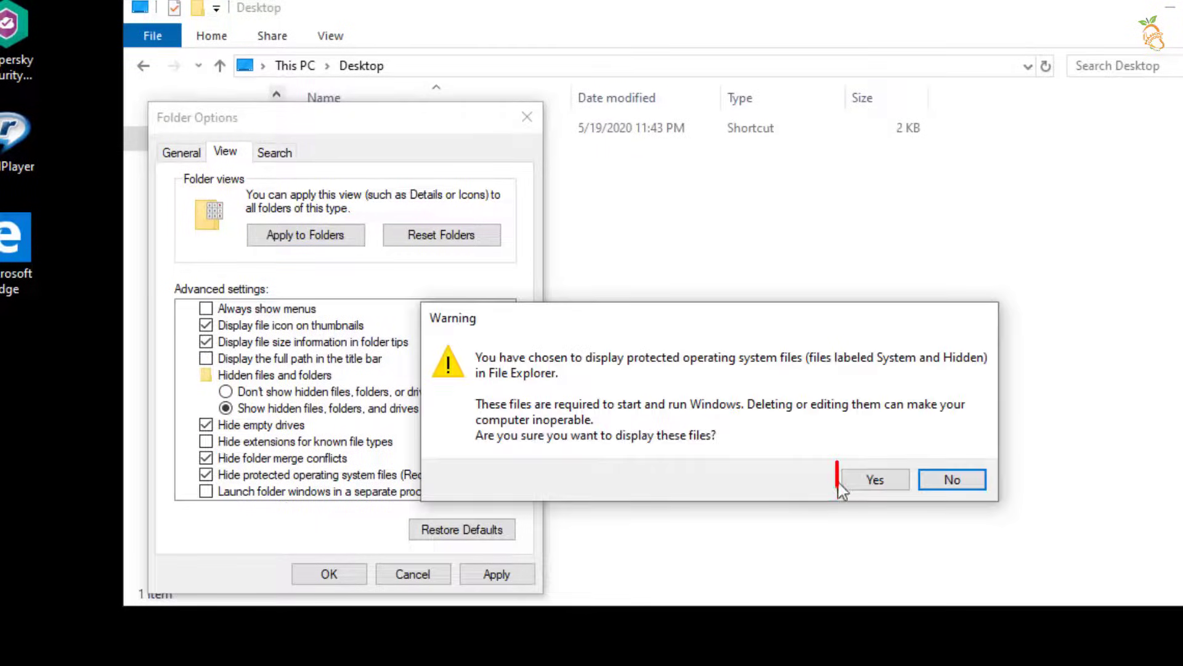
{"action": "left_click", "coordinate": [882, 483]}
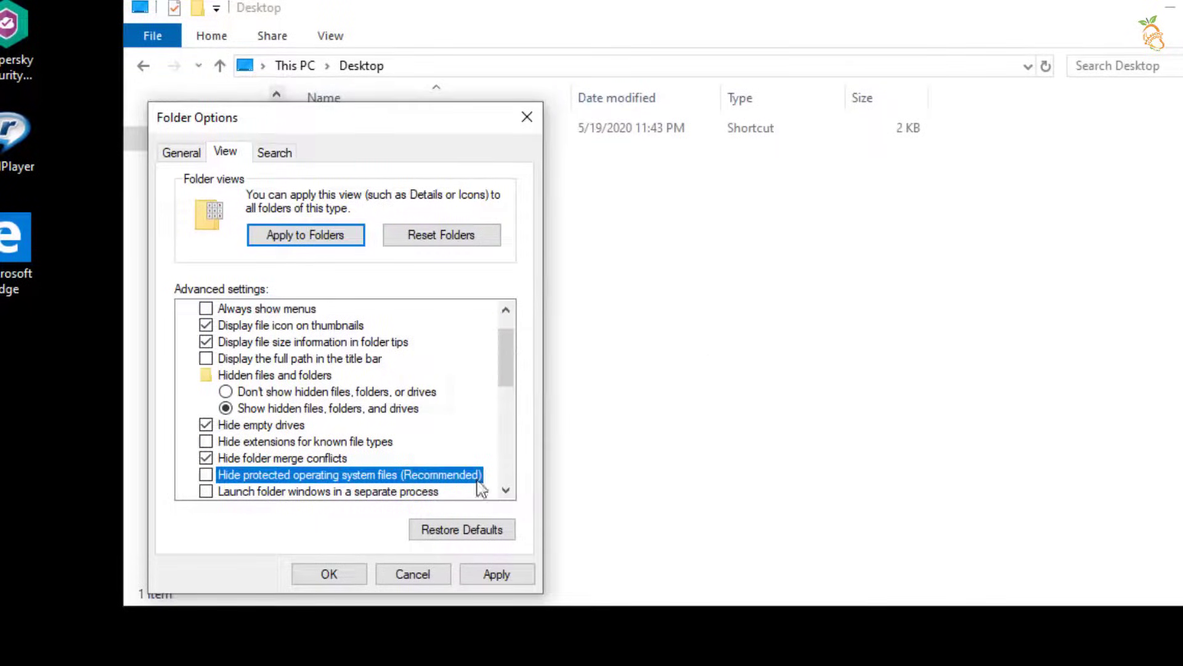
{"action": "left_click", "coordinate": [327, 577]}
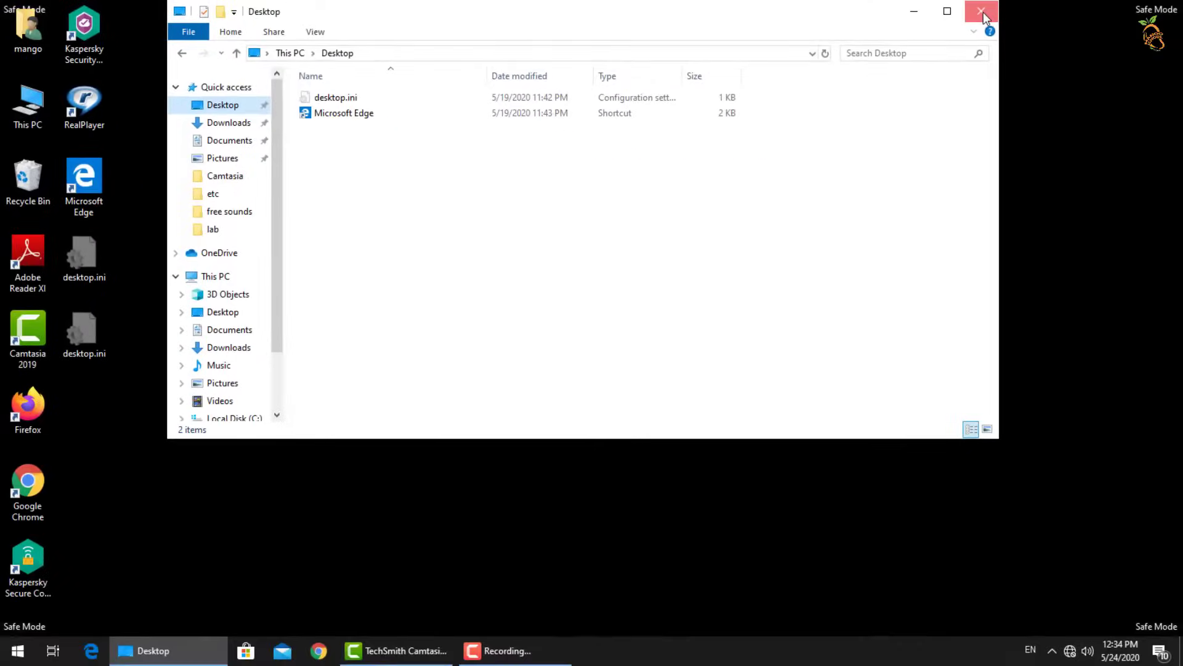
Reopen File Explorer and go into C:\ProgramData.
{"action": "left_click", "coordinate": [981, 11]}
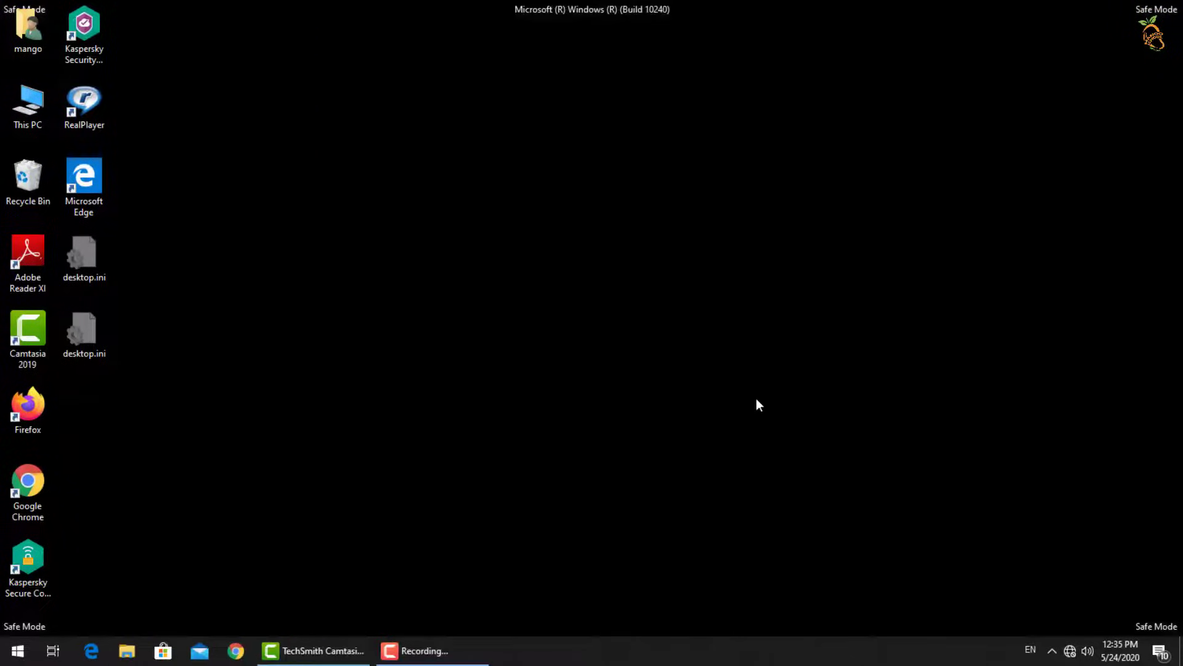
{"action": "left_click", "coordinate": [127, 649]}
{"action": "scroll", "coordinate": [123, 308], "scroll_direction": "down", "scroll_amount": 2}
{"action": "left_click", "coordinate": [122, 402]}
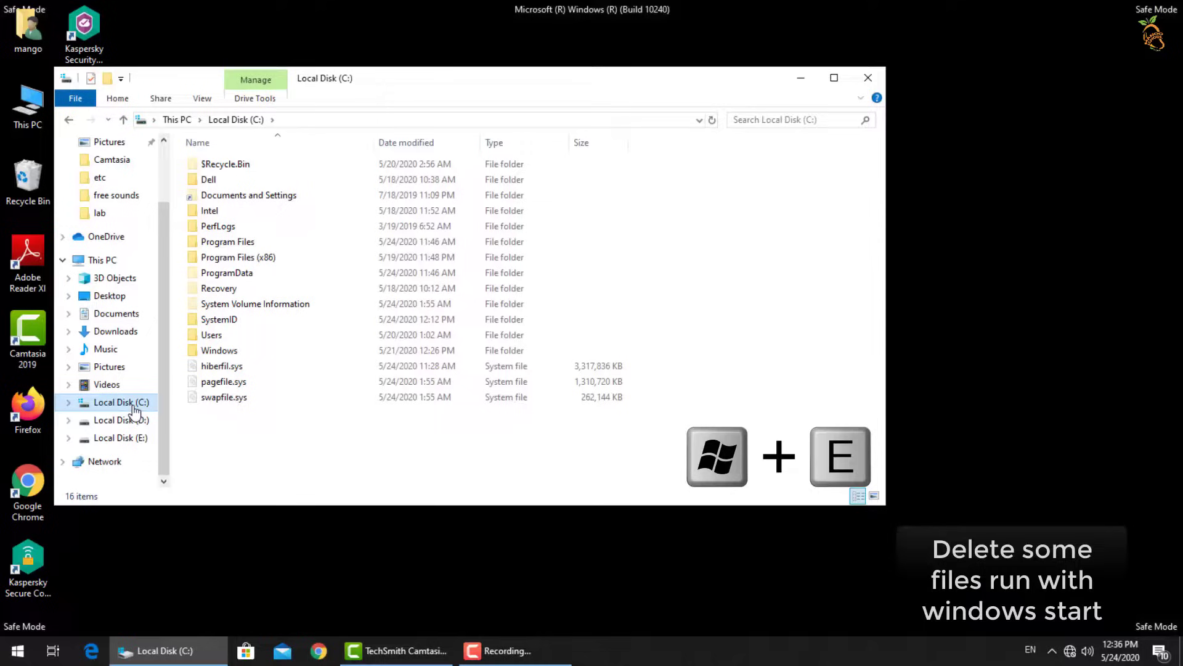
{"action": "left_click", "coordinate": [253, 275]}
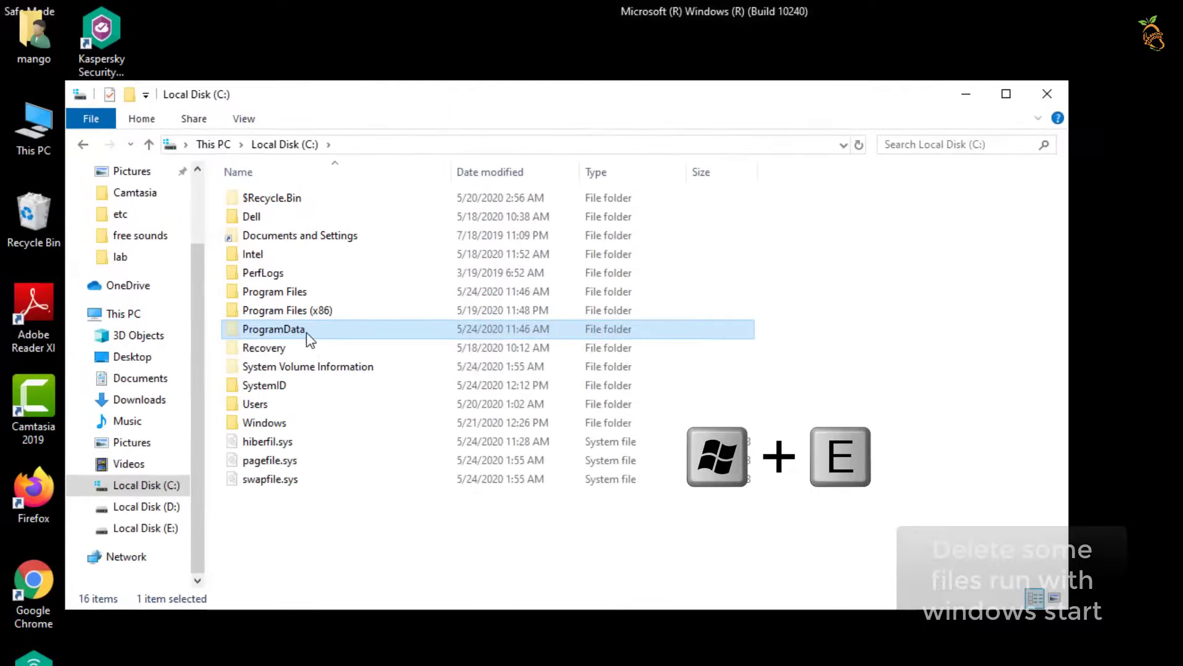
{"action": "double_click", "coordinate": [306, 332]}
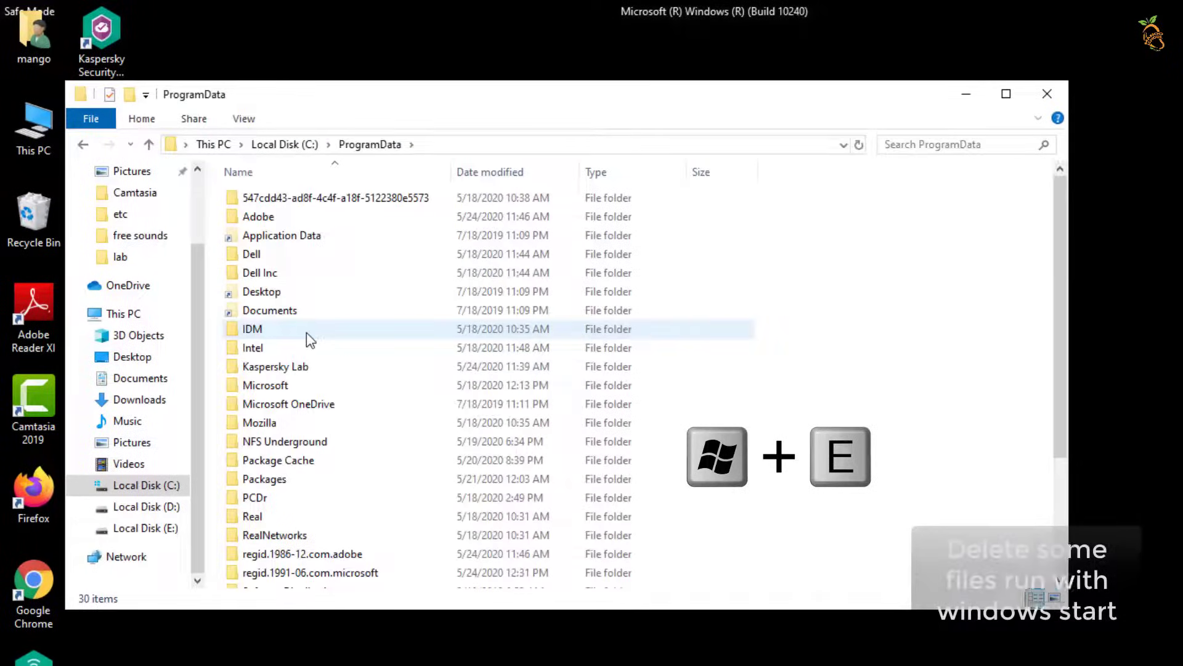
In Microsoft\Windows\Start Menu\Programs\Startup, delete tappi.loc and xman6.exe.
{"action": "scroll", "coordinate": [306, 332], "scroll_direction": "down", "scroll_amount": 3}
{"action": "double_click", "coordinate": [270, 223]}
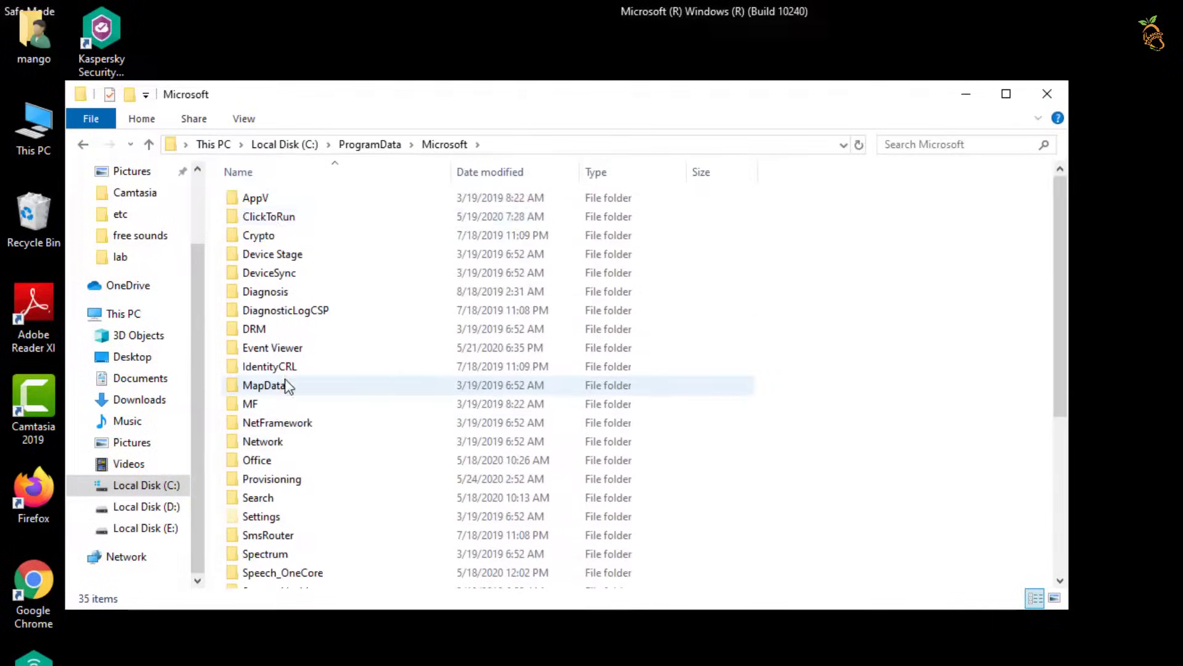
{"action": "scroll", "coordinate": [290, 394], "scroll_direction": "down", "scroll_amount": 4}
{"action": "double_click", "coordinate": [264, 466]}
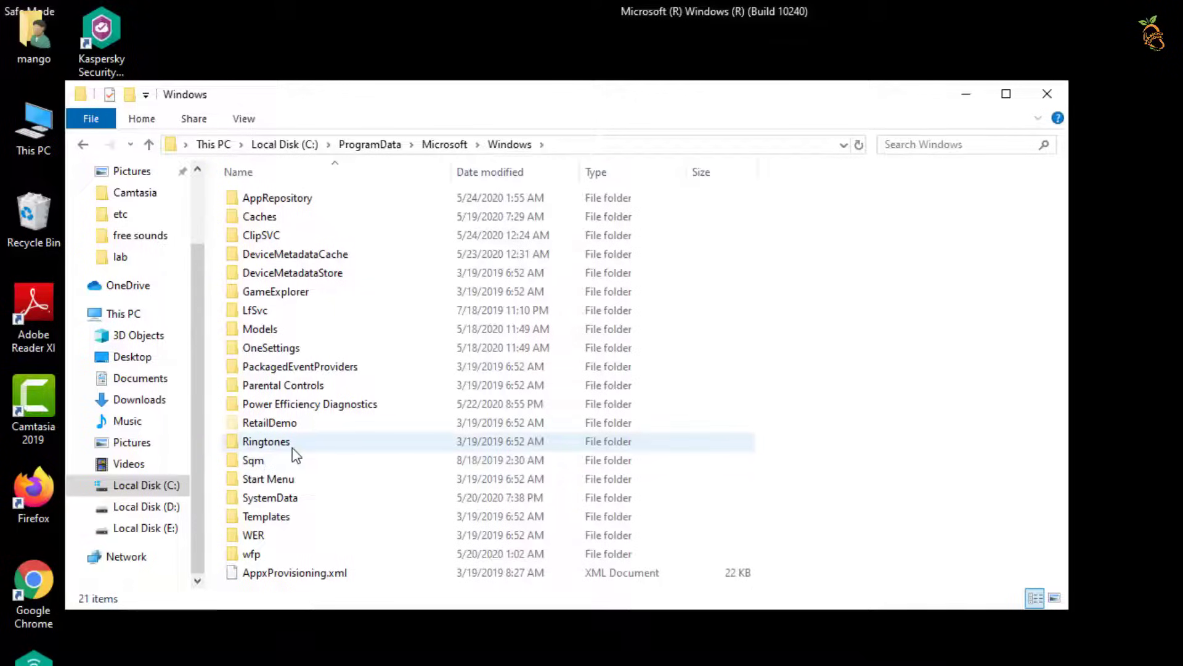
{"action": "double_click", "coordinate": [279, 479]}
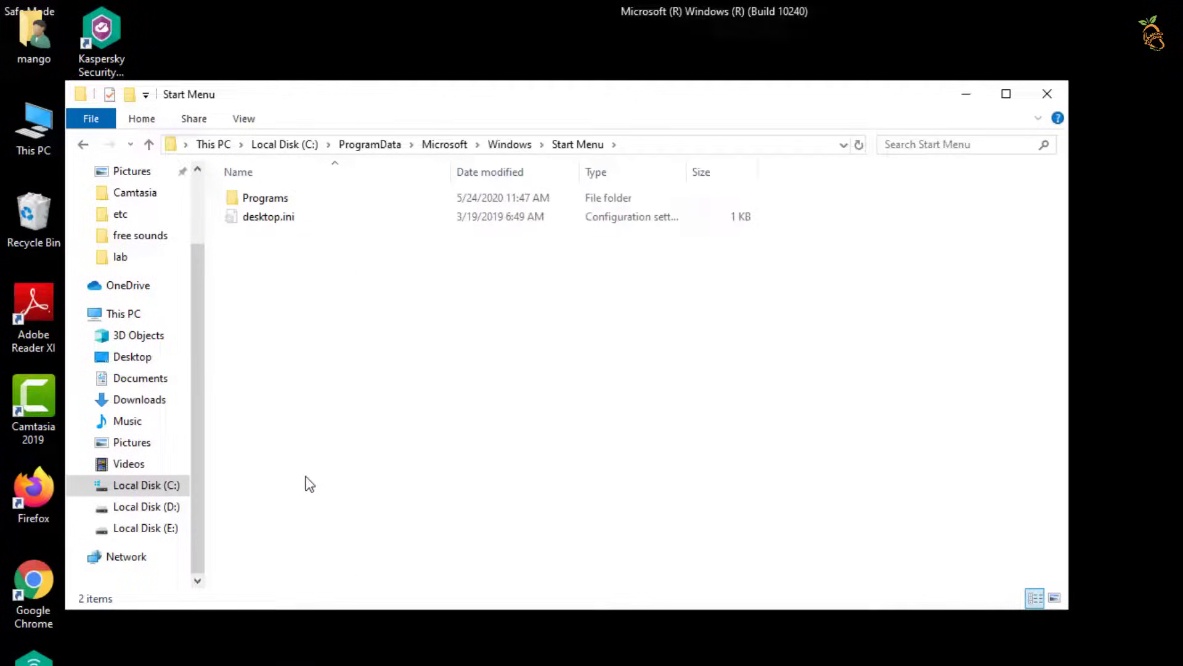
{"action": "double_click", "coordinate": [286, 200]}
{"action": "double_click", "coordinate": [271, 368]}
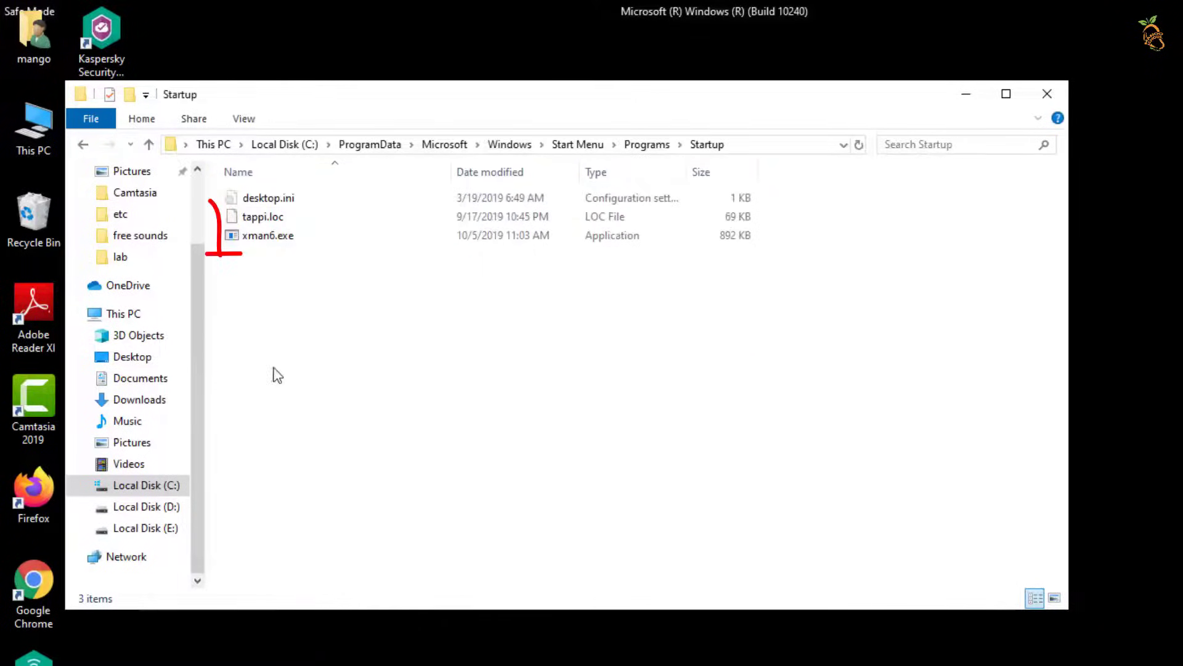
{"action": "left_click_drag", "start_coordinate": [267, 290], "coordinate": [223, 229]}
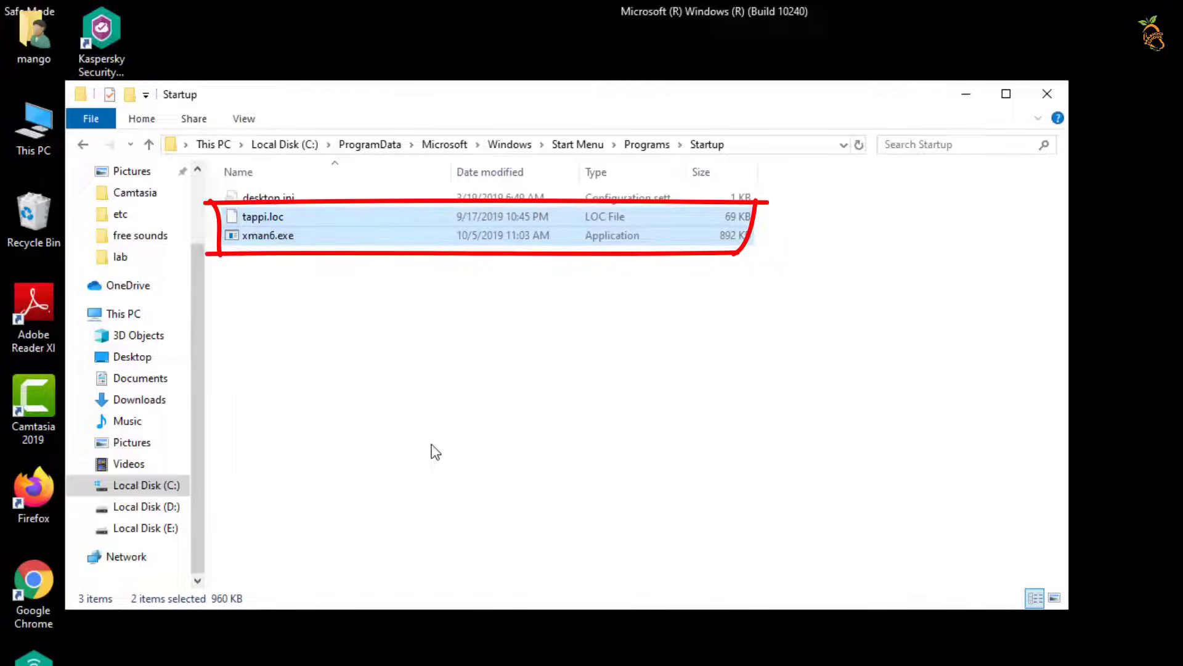
{"action": "key", "text": "Delete"}
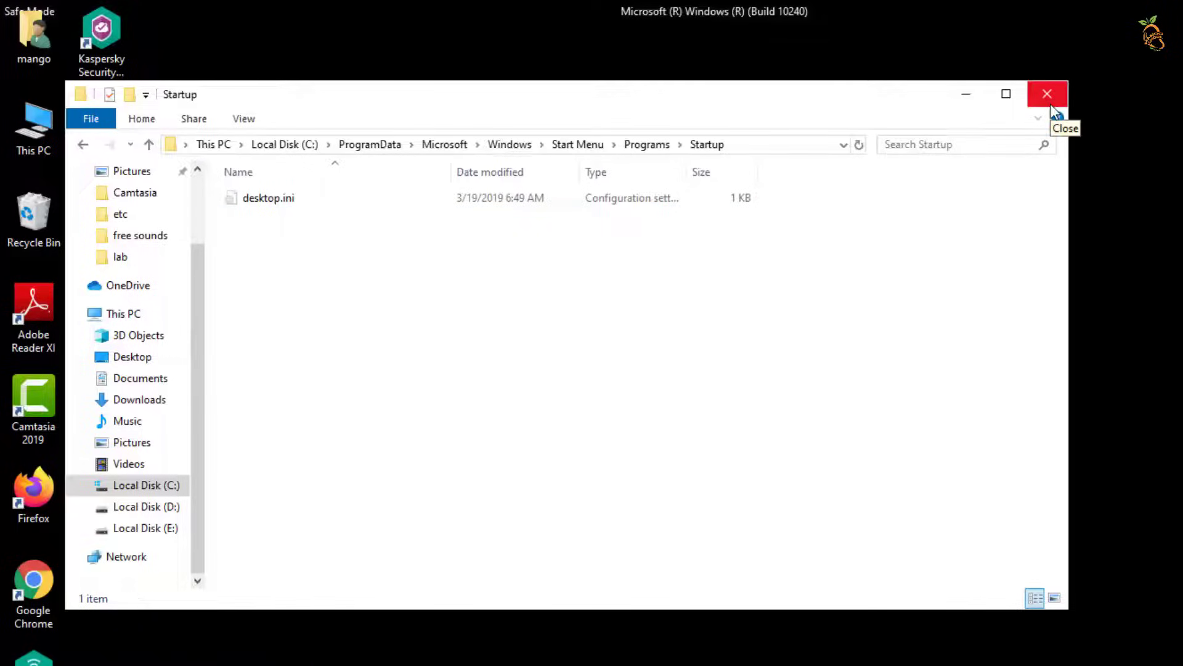
Go to the user's AppData\Roaming\Microsoft\Windows\Start Menu\Programs\Startup folder.
{"action": "left_click", "coordinate": [157, 487]}
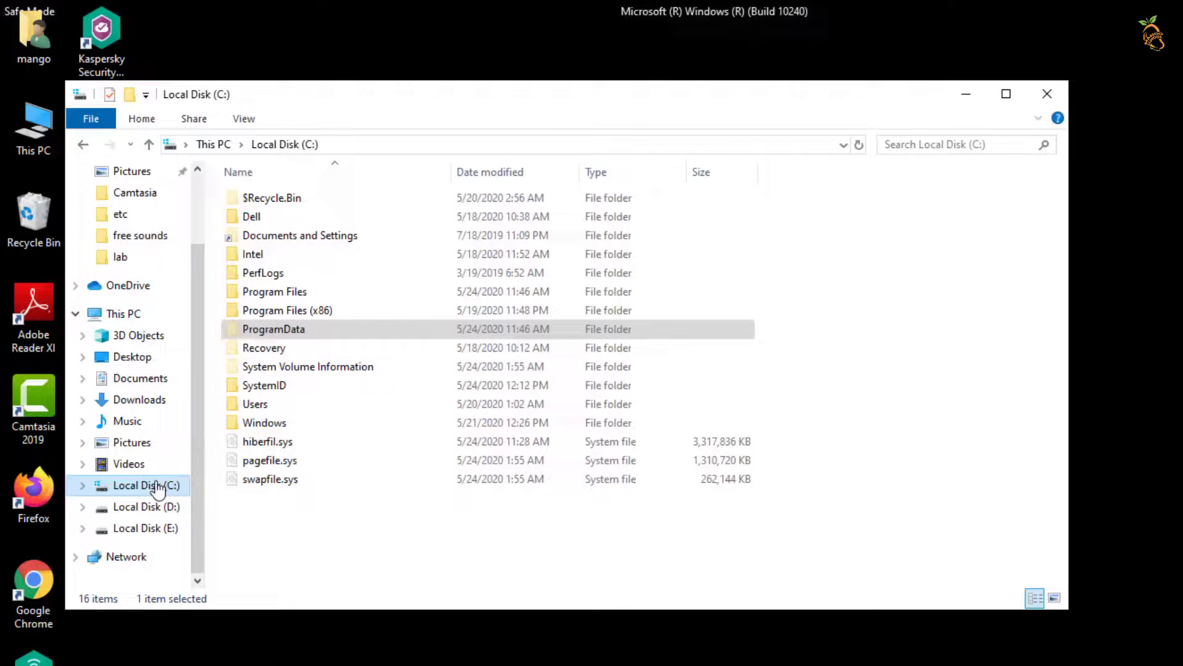
{"action": "double_click", "coordinate": [267, 407]}
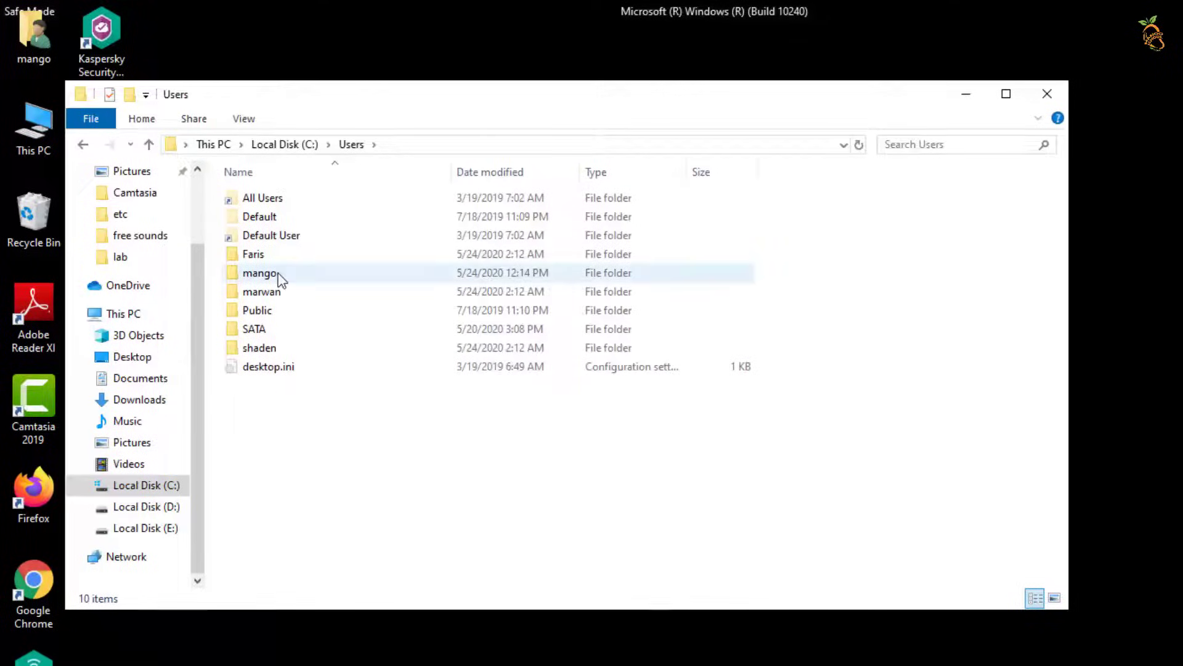
{"action": "double_click", "coordinate": [259, 273]}
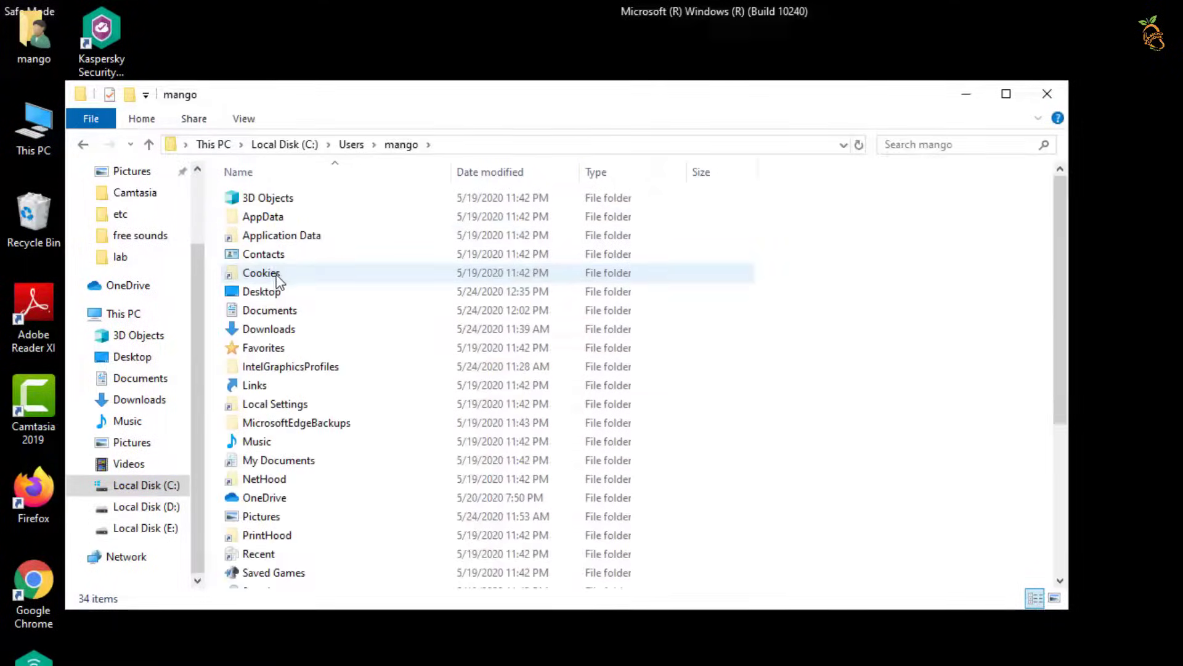
{"action": "double_click", "coordinate": [272, 217]}
{"action": "double_click", "coordinate": [276, 235]}
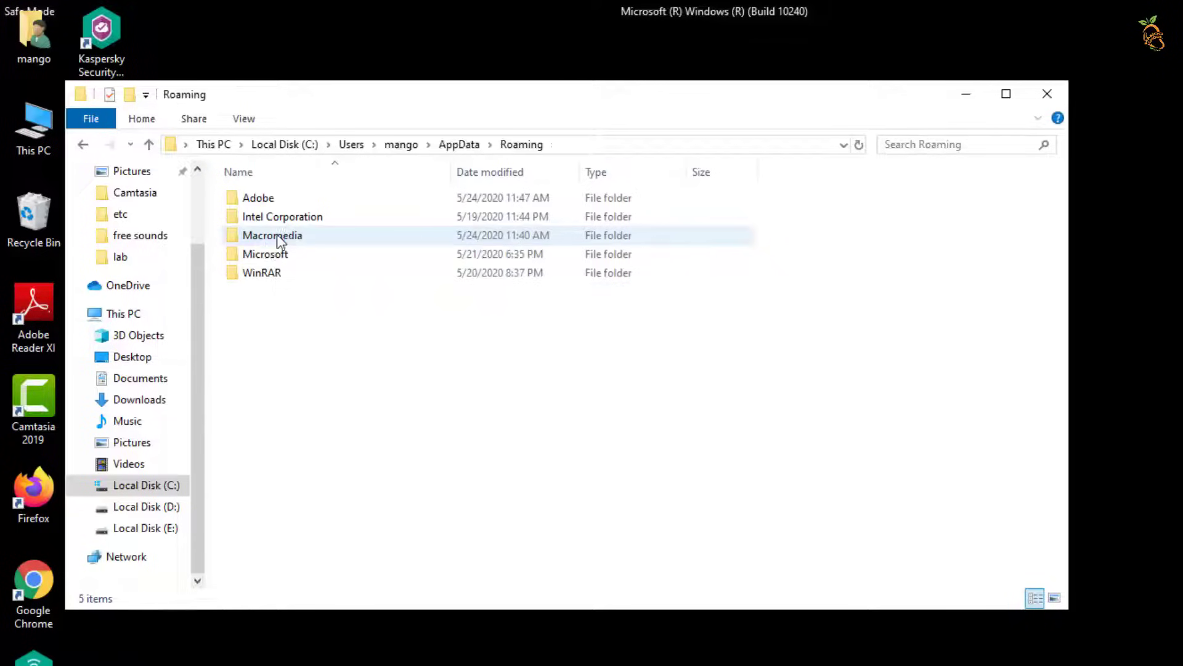
{"action": "double_click", "coordinate": [283, 254]}
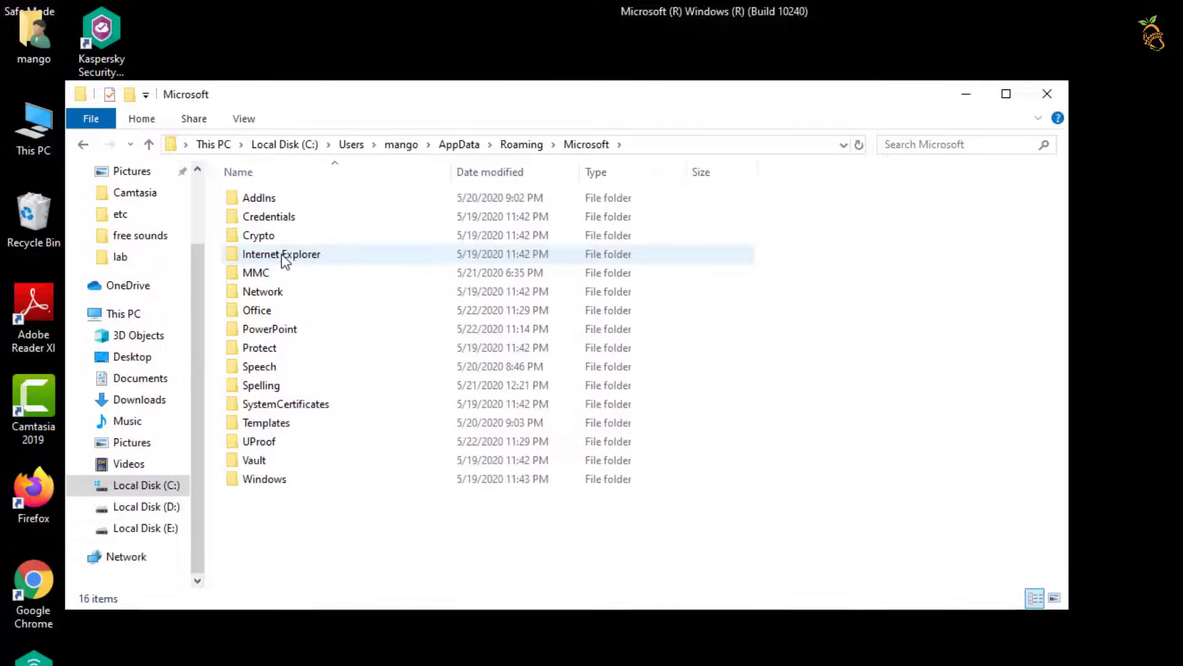
{"action": "double_click", "coordinate": [265, 479]}
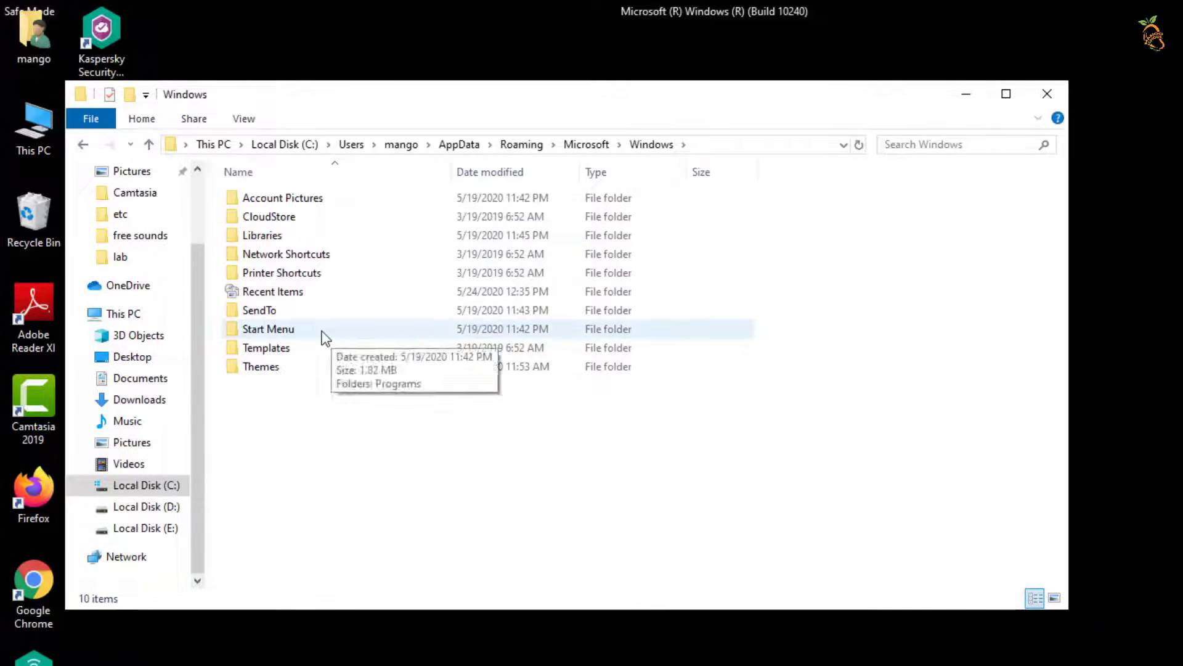
{"action": "double_click", "coordinate": [323, 333]}
{"action": "double_click", "coordinate": [275, 201]}
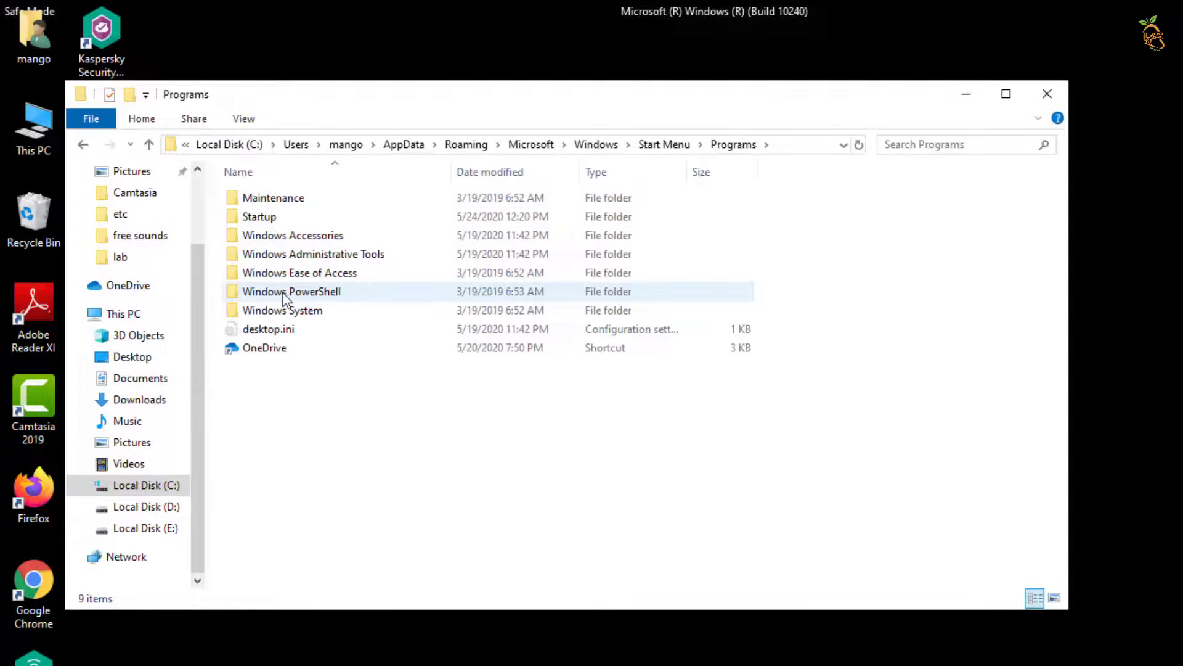
{"action": "double_click", "coordinate": [272, 216]}
Delete 543654ttgd.exe, delself.bat, encrypt.pdb and rdpclip.exe from that Startup folder.
{"action": "left_click", "coordinate": [320, 214]}
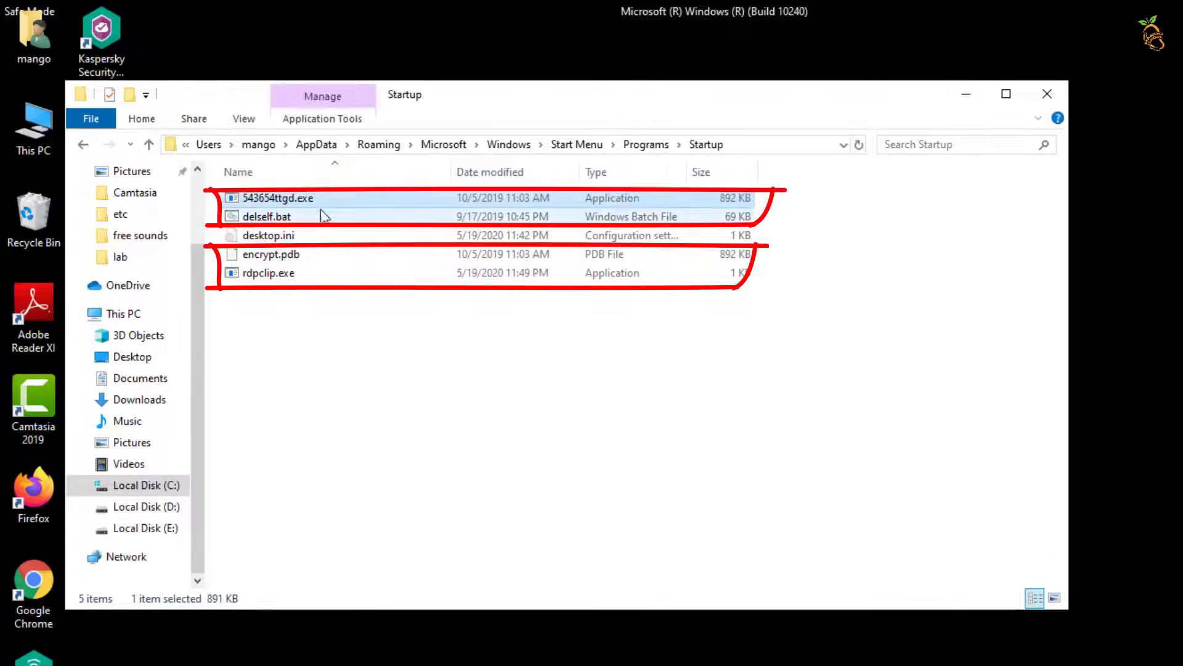
{"action": "left_click", "coordinate": [283, 273]}
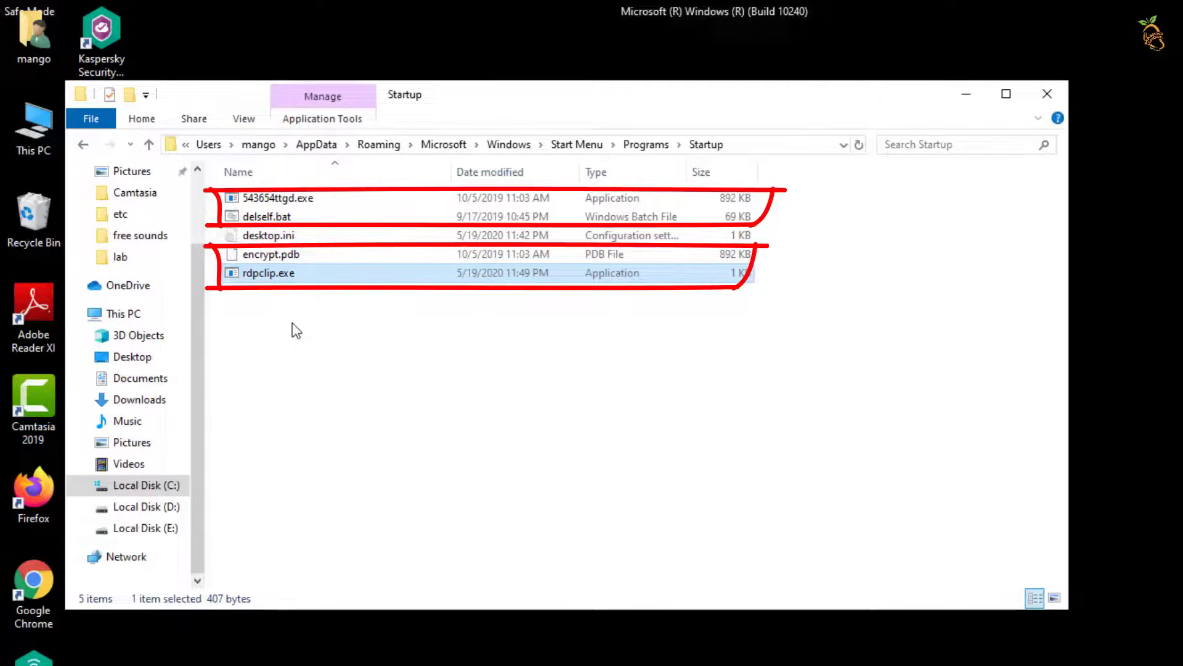
{"action": "left_click", "coordinate": [271, 254], "text": "ctrl"}
{"action": "left_click", "coordinate": [267, 216], "text": "ctrl"}
{"action": "left_click", "coordinate": [278, 198], "text": "ctrl"}
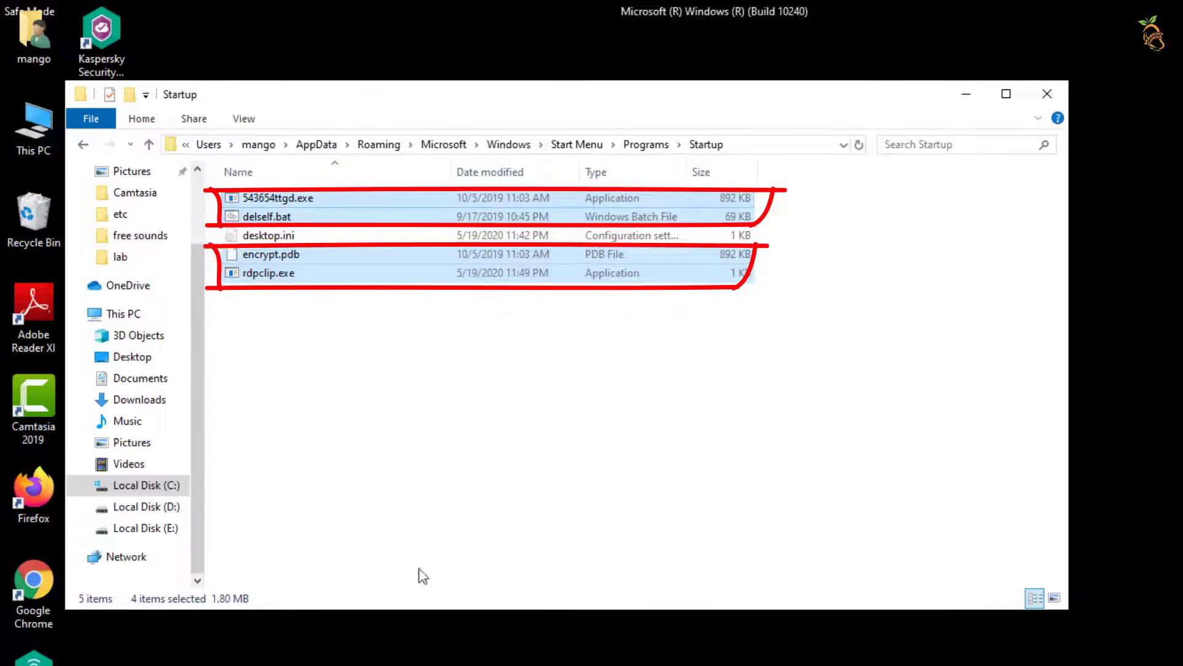
{"action": "right_click", "coordinate": [308, 273]}
{"action": "left_click", "coordinate": [353, 574]}
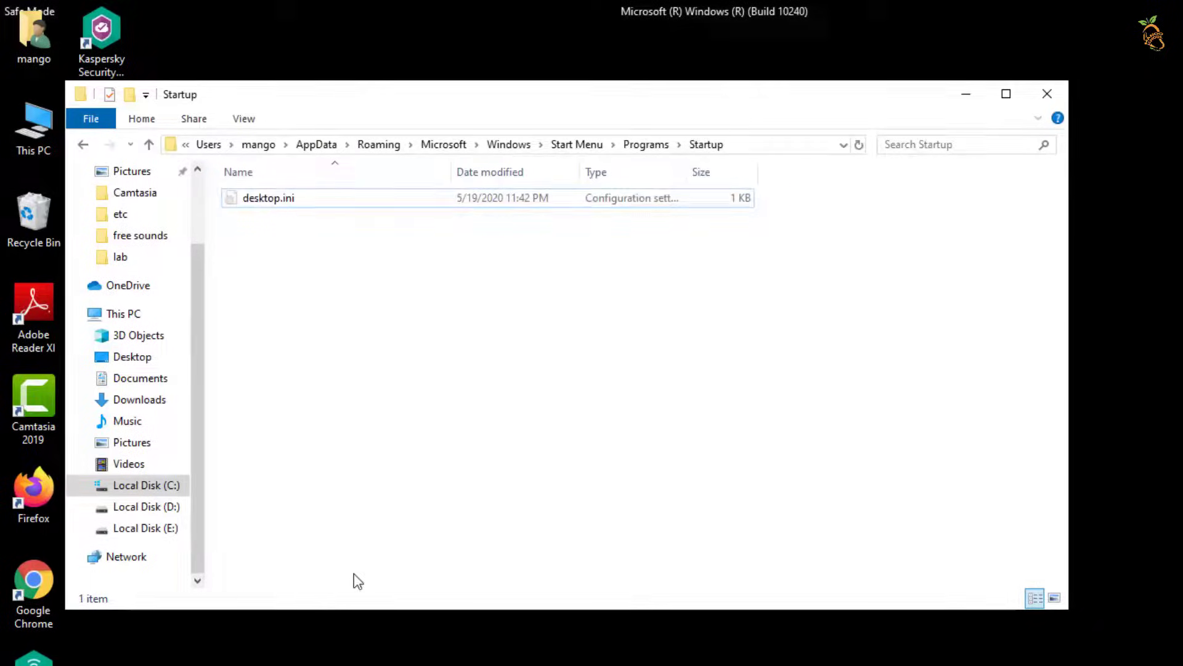
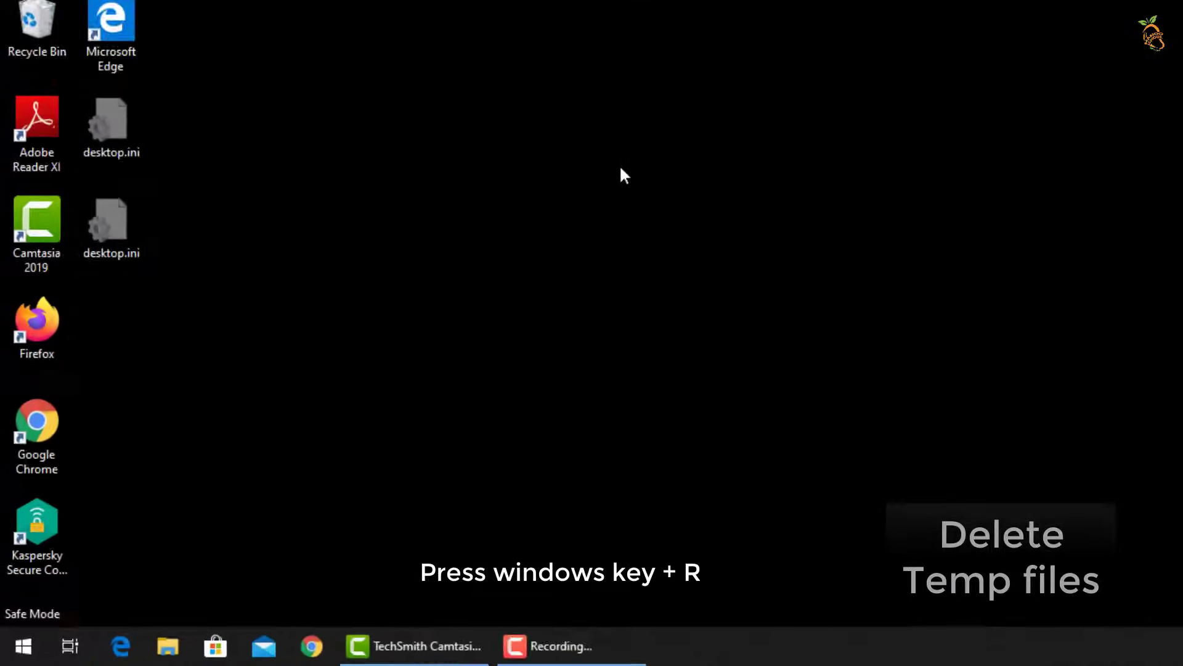
Open %temp% and delete all its contents, skipping in-use items, then close the window.
{"action": "key", "text": "super+r"}
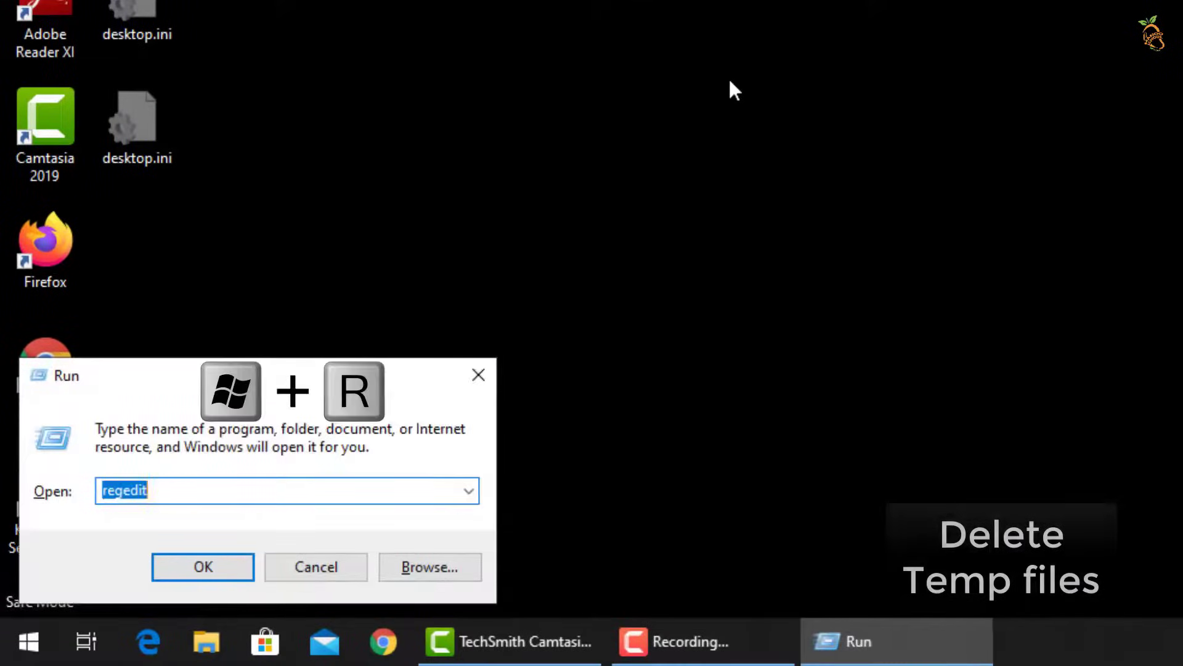
{"action": "type", "text": "%temp%"}
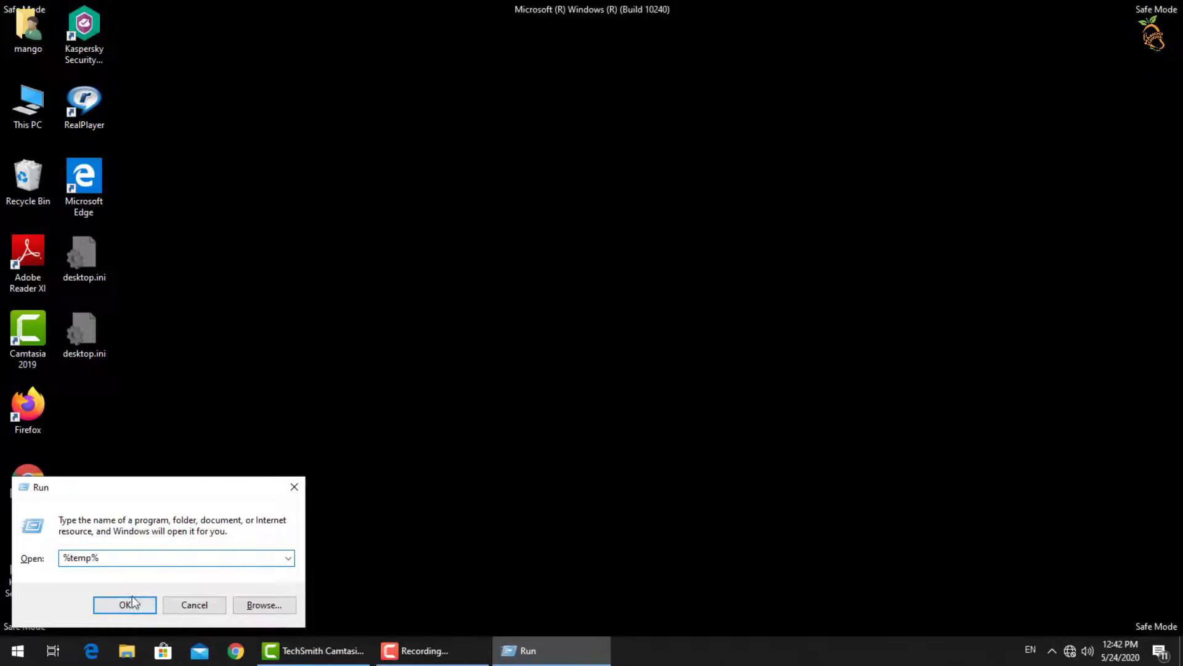
{"action": "left_click", "coordinate": [125, 604]}
{"action": "key", "text": "ctrl+a"}
{"action": "right_click", "coordinate": [310, 275]}
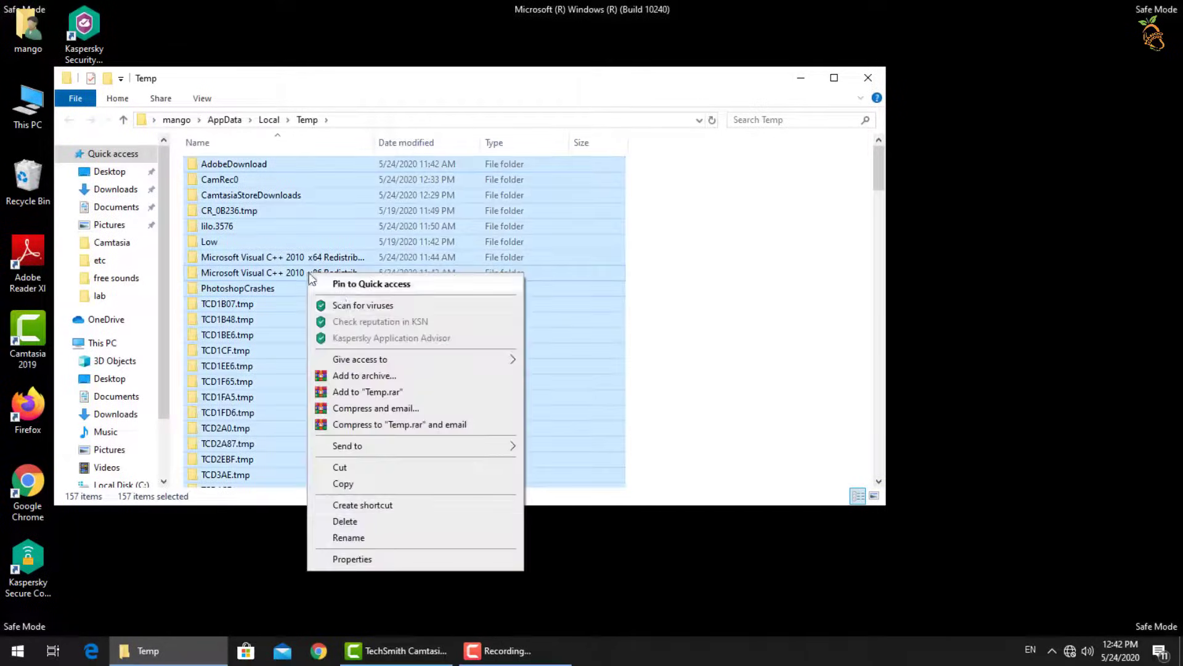
{"action": "left_click", "coordinate": [351, 522]}
{"action": "left_click", "coordinate": [550, 256]}
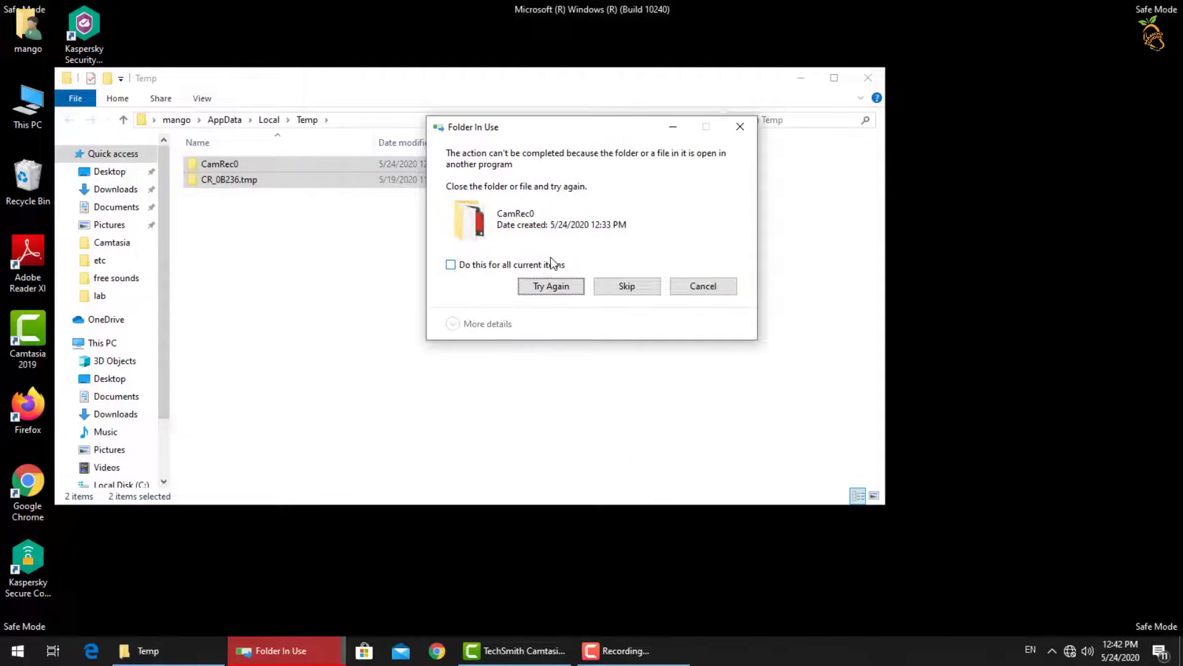
{"action": "left_click", "coordinate": [551, 264]}
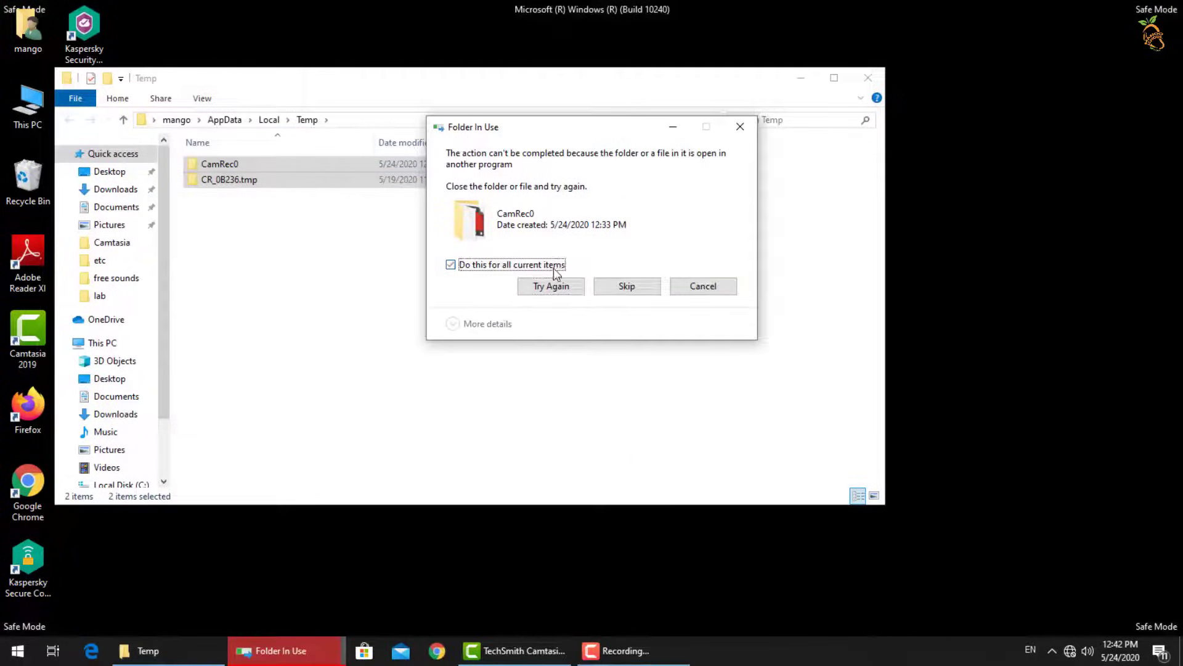
{"action": "left_click", "coordinate": [675, 291]}
{"action": "left_click", "coordinate": [869, 79]}
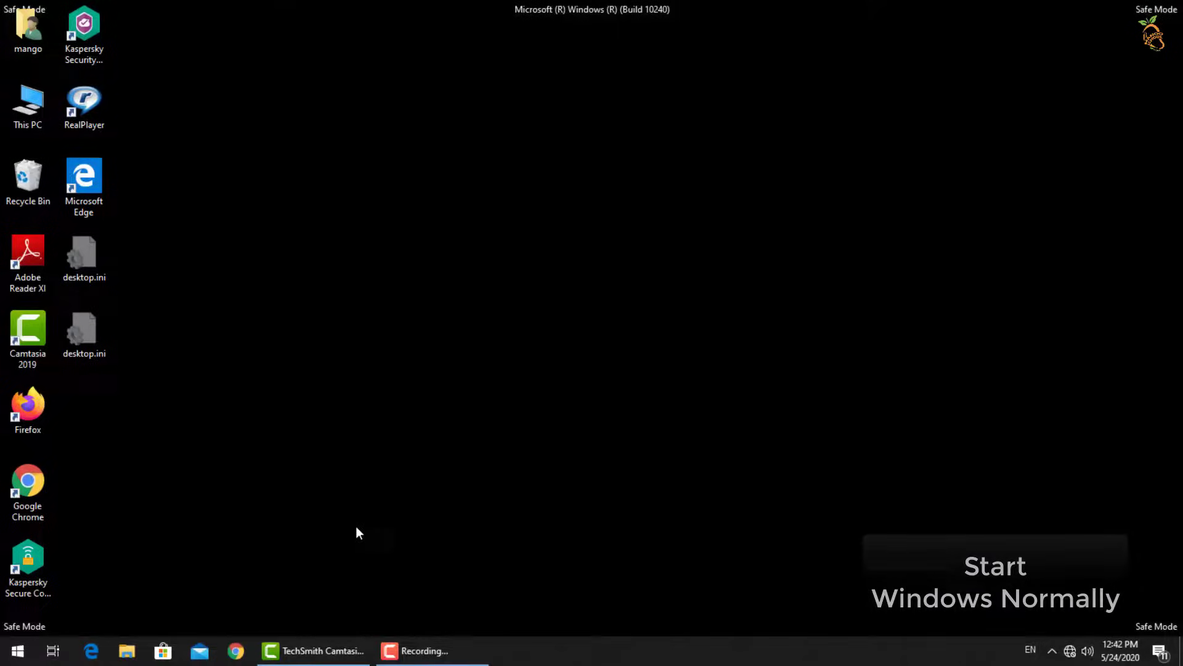
Launch msconfig and untick Safe boot on the Boot tab.
{"action": "key", "text": "super+r"}
{"action": "type", "text": "m"}
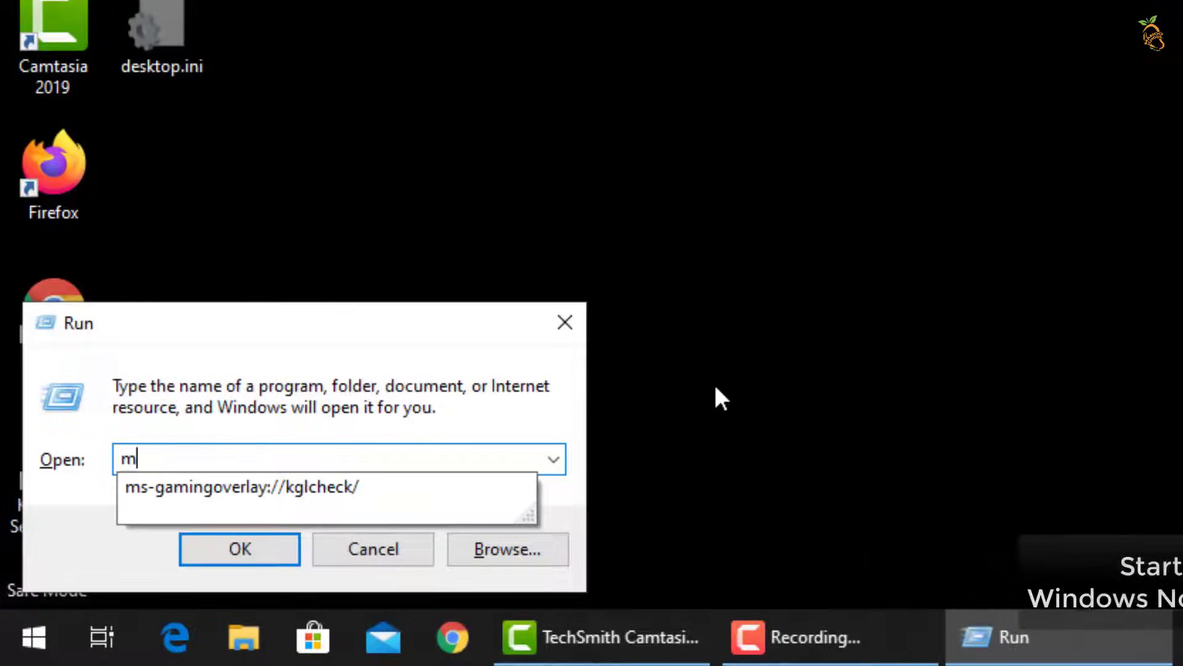
{"action": "type", "text": "sconfig"}
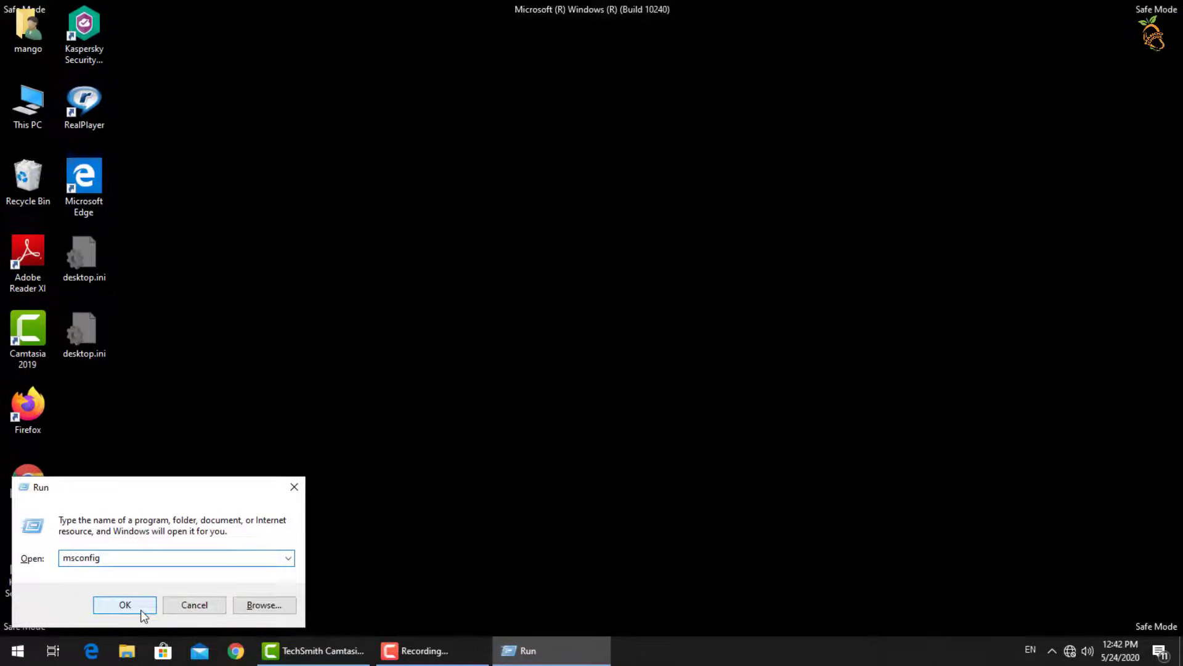
{"action": "left_click", "coordinate": [124, 605]}
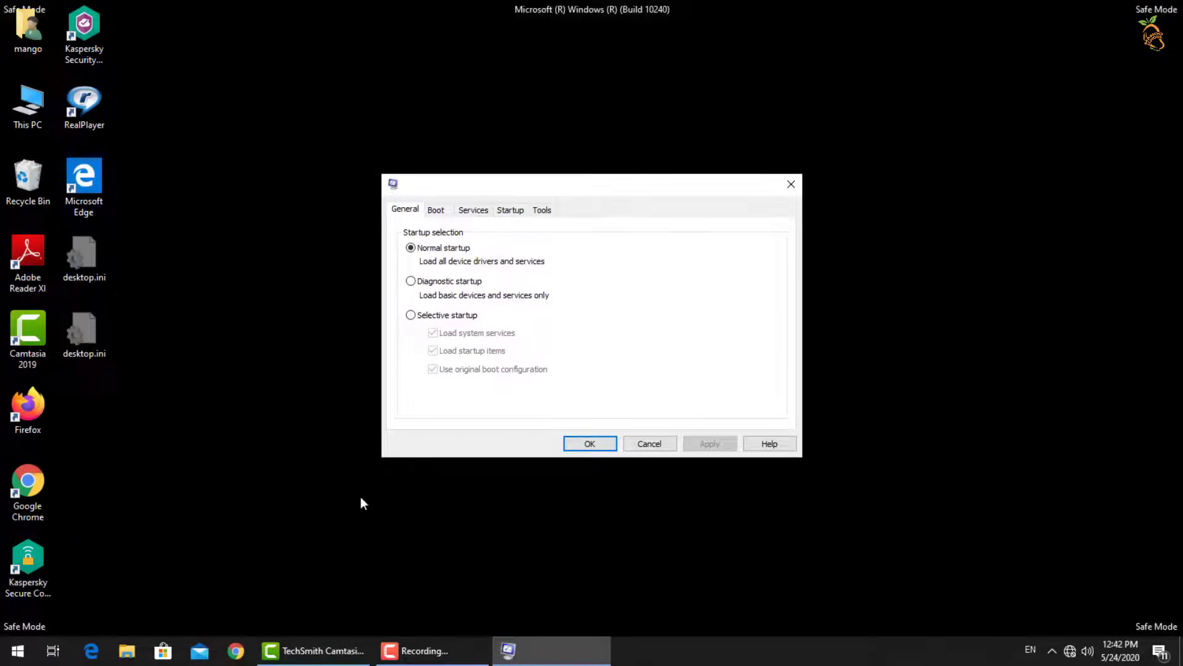
{"action": "left_click", "coordinate": [435, 213]}
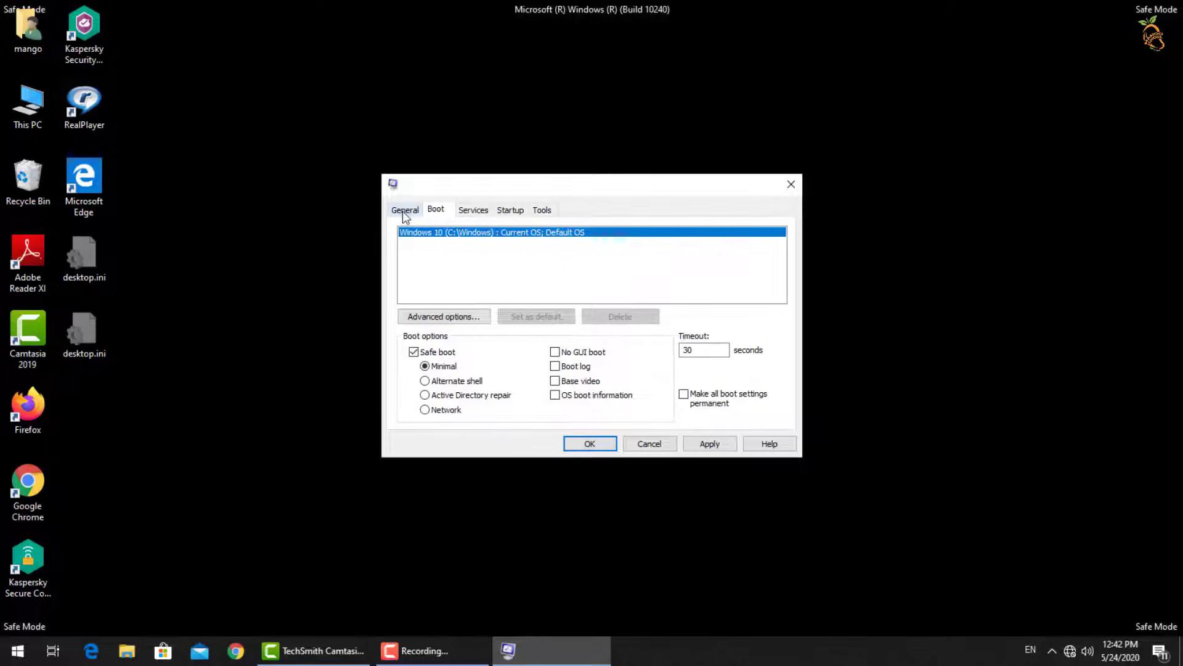
{"action": "left_click", "coordinate": [405, 210]}
{"action": "left_click", "coordinate": [436, 210]}
{"action": "left_click", "coordinate": [436, 356]}
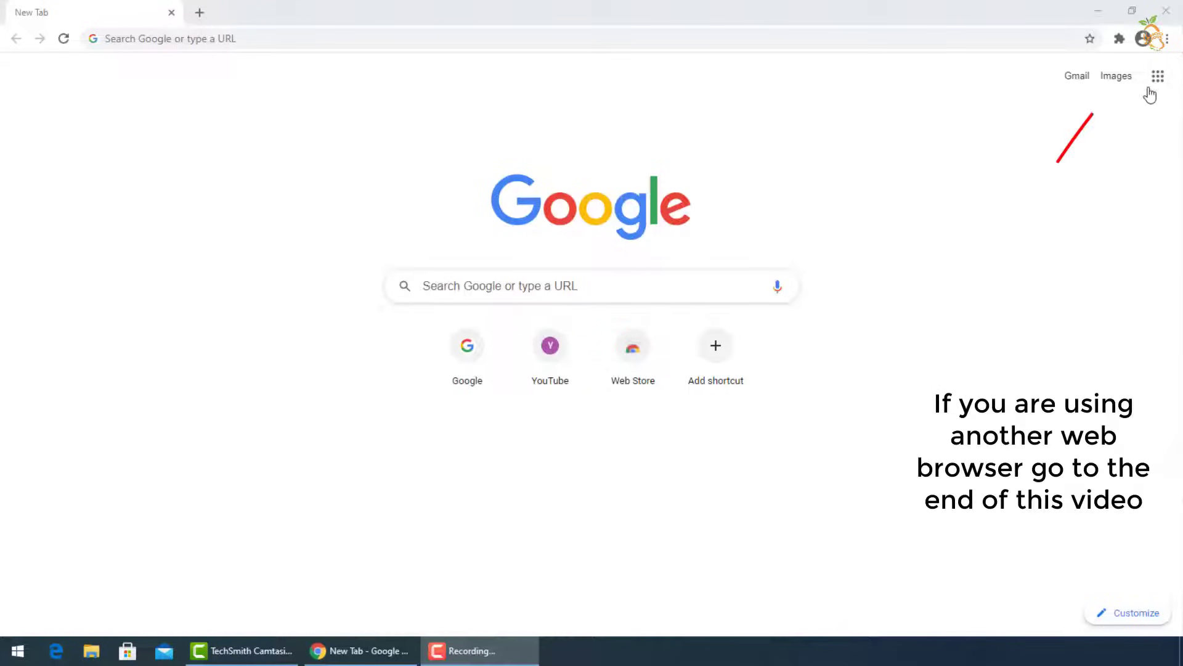
Open Chrome's Settings page and scroll down to Privacy and security.
{"action": "left_click", "coordinate": [1170, 42]}
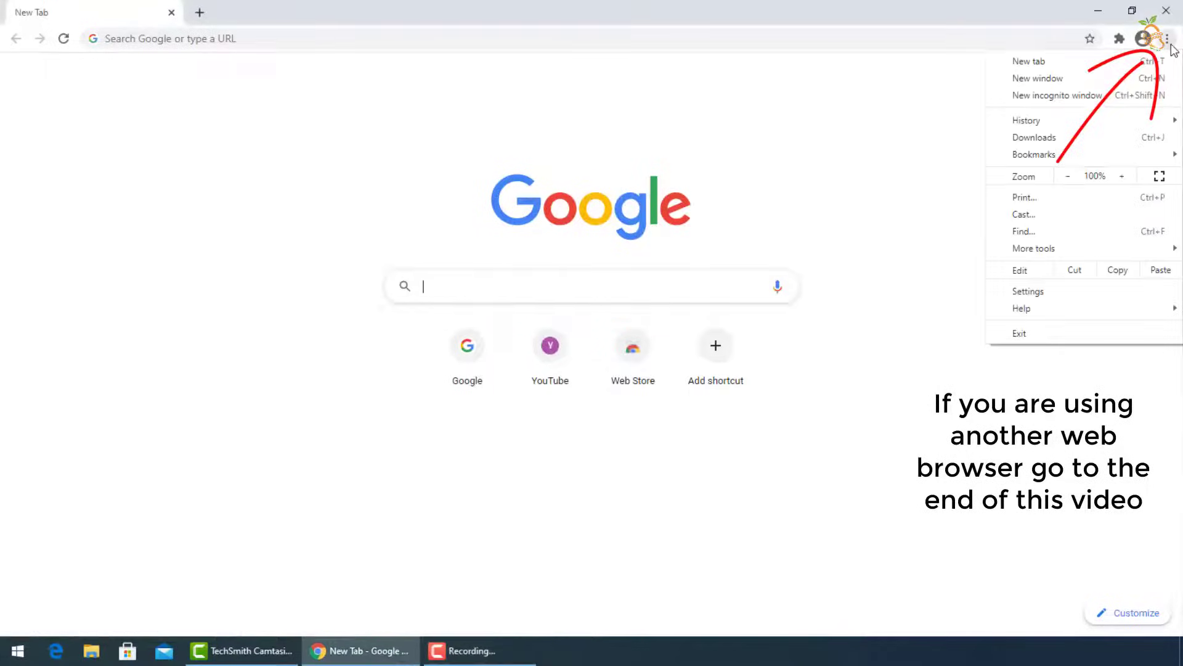
{"action": "left_click", "coordinate": [1064, 298]}
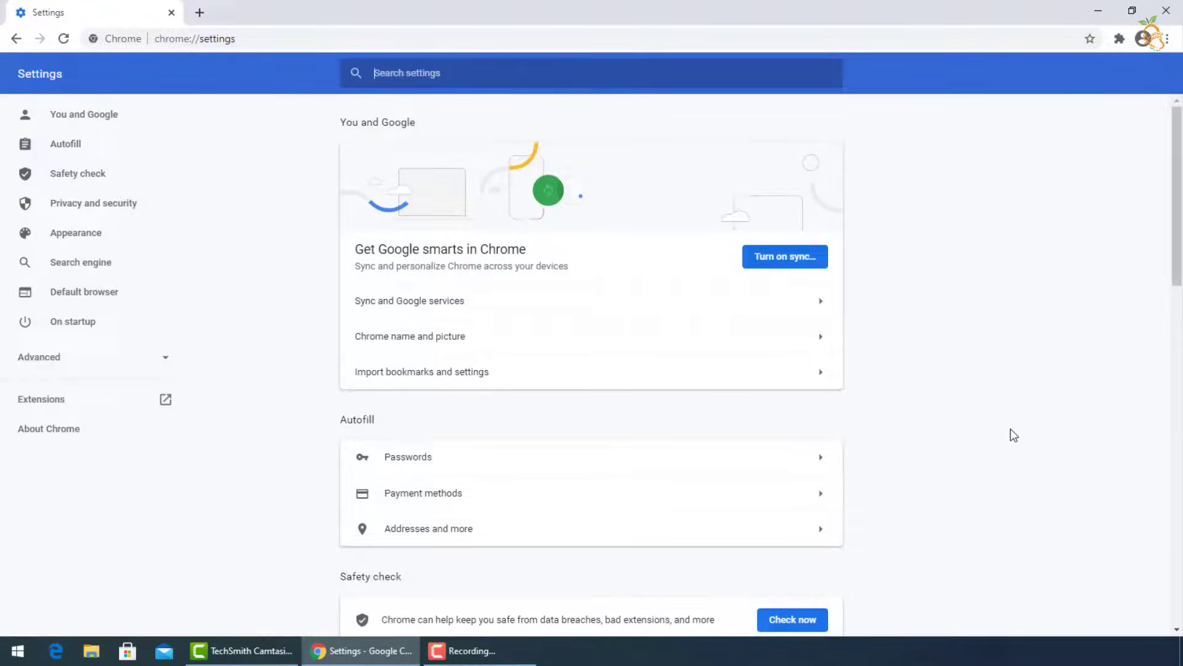
{"action": "scroll", "coordinate": [1011, 432], "scroll_direction": "down", "scroll_amount": 5}
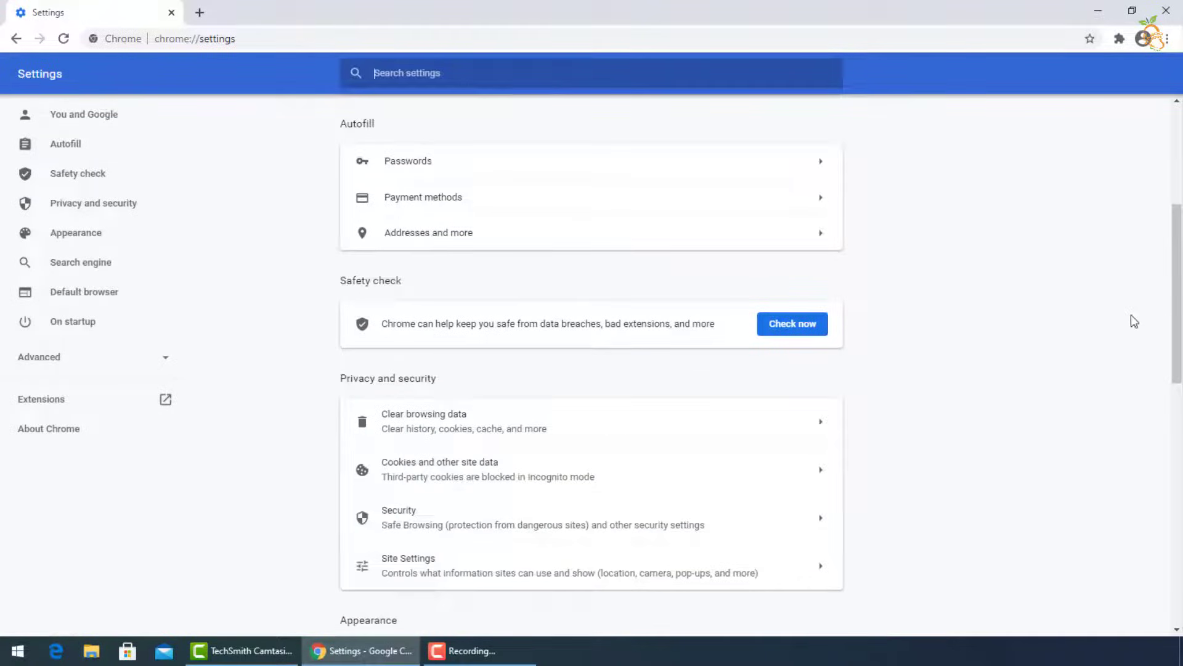
In Clear browsing data's Advanced view, set the time range to Last 7 days.
{"action": "left_click", "coordinate": [456, 428]}
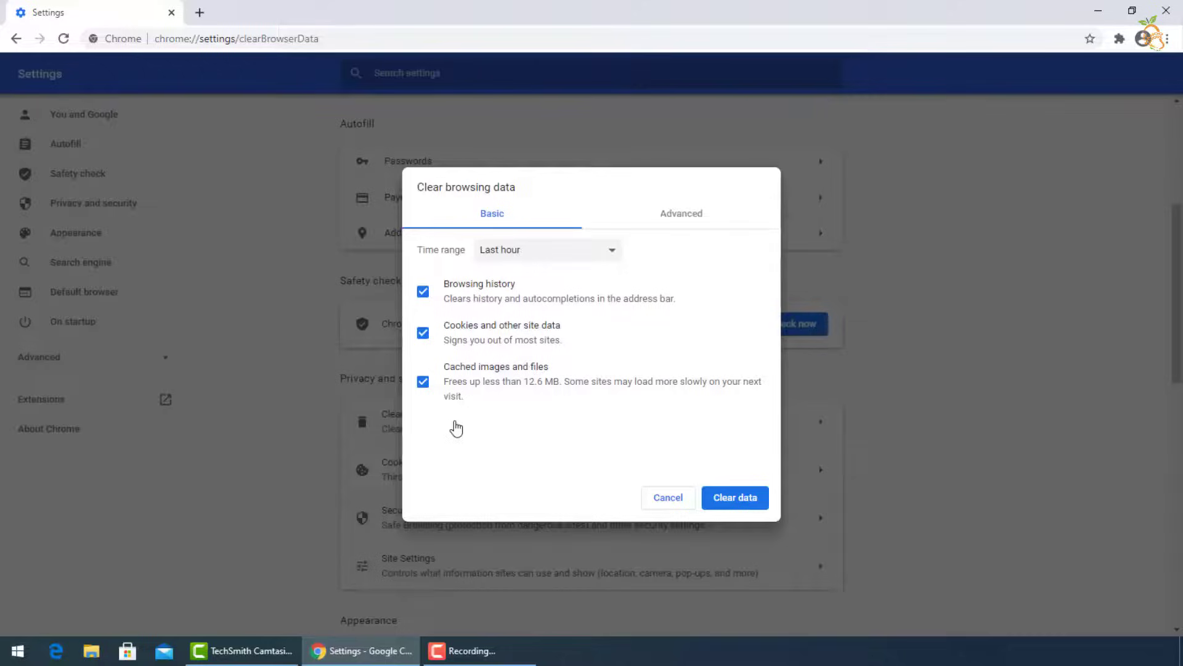
{"action": "left_click", "coordinate": [609, 250]}
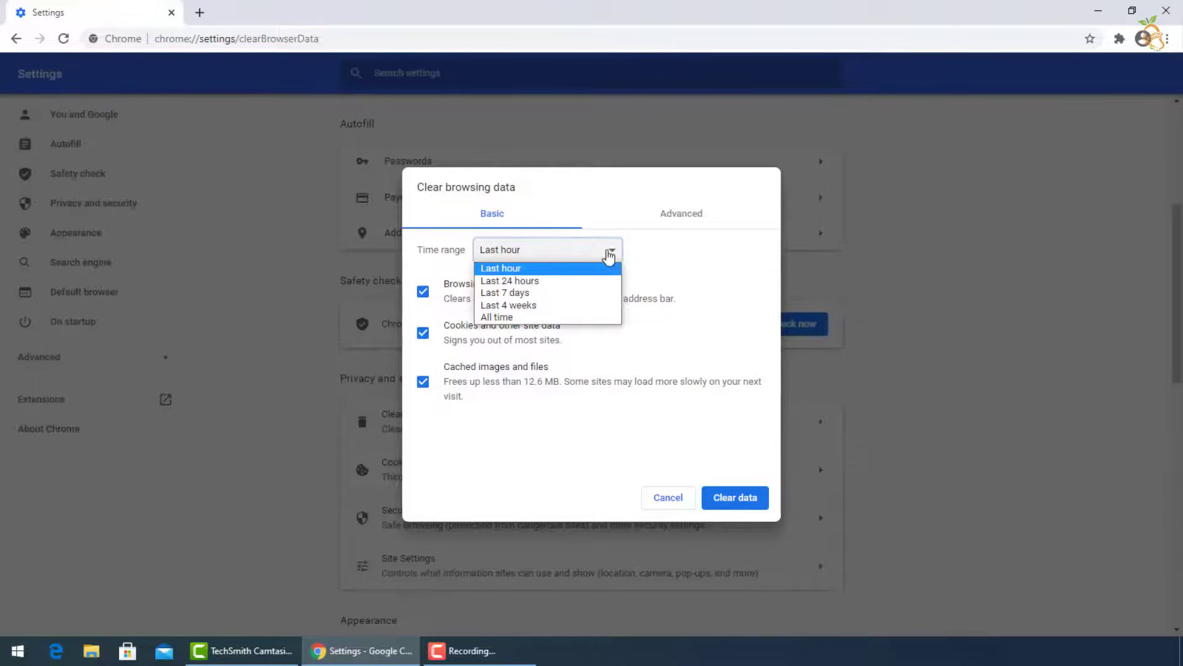
{"action": "left_click", "coordinate": [550, 294]}
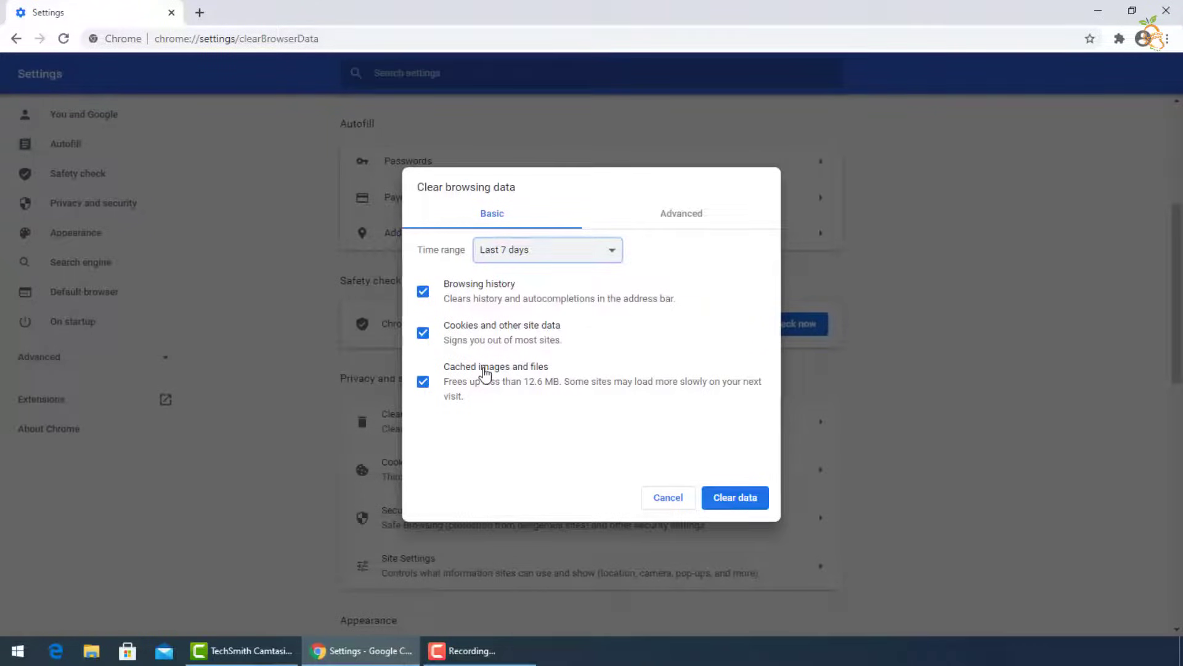
{"action": "left_click", "coordinate": [685, 217]}
{"action": "left_click", "coordinate": [591, 258]}
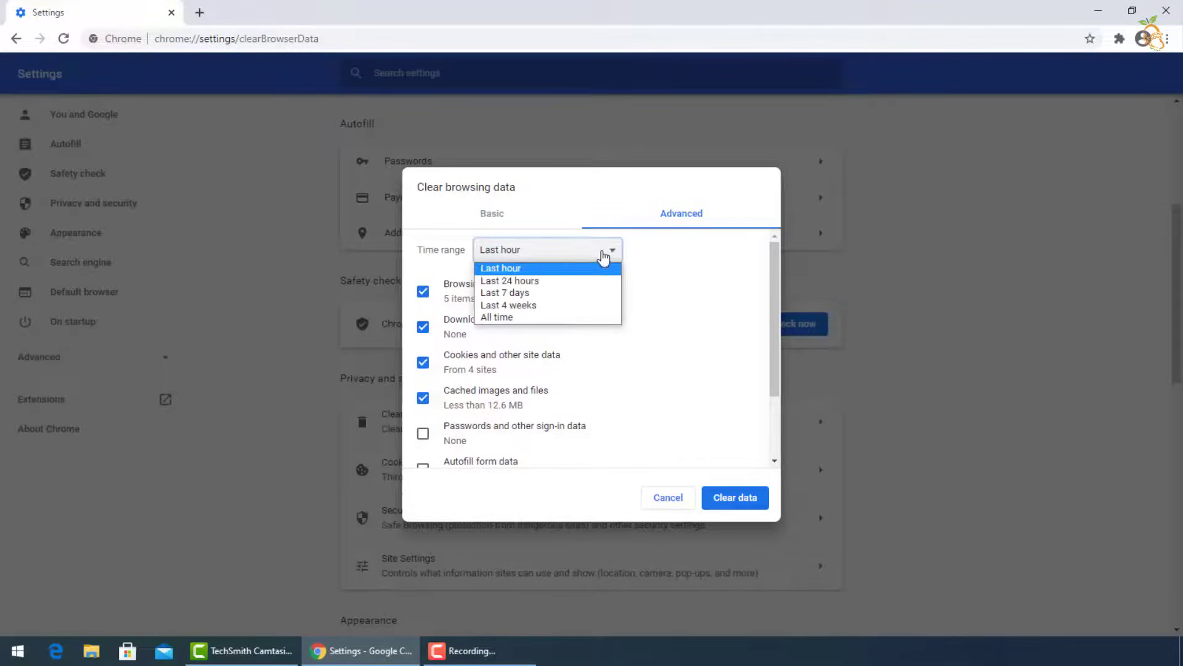
{"action": "left_click", "coordinate": [576, 294]}
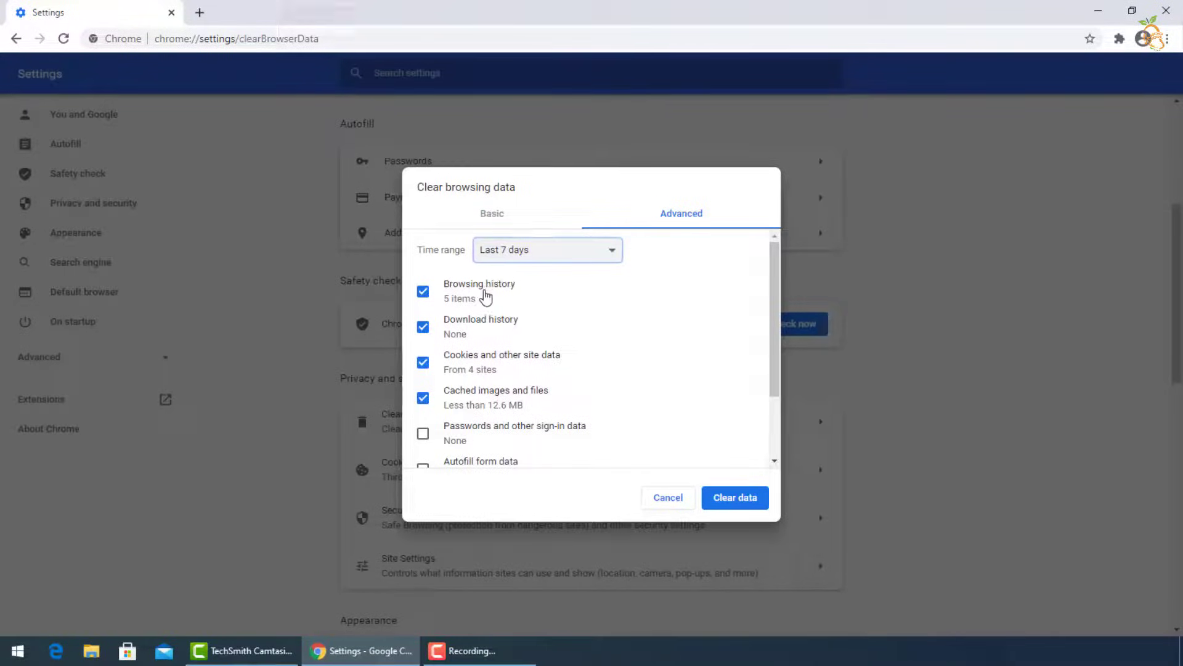
Include passwords, Site Settings and hosted app data, then clear the data.
{"action": "left_click", "coordinate": [487, 432]}
{"action": "scroll", "coordinate": [608, 410], "scroll_direction": "down", "scroll_amount": 2}
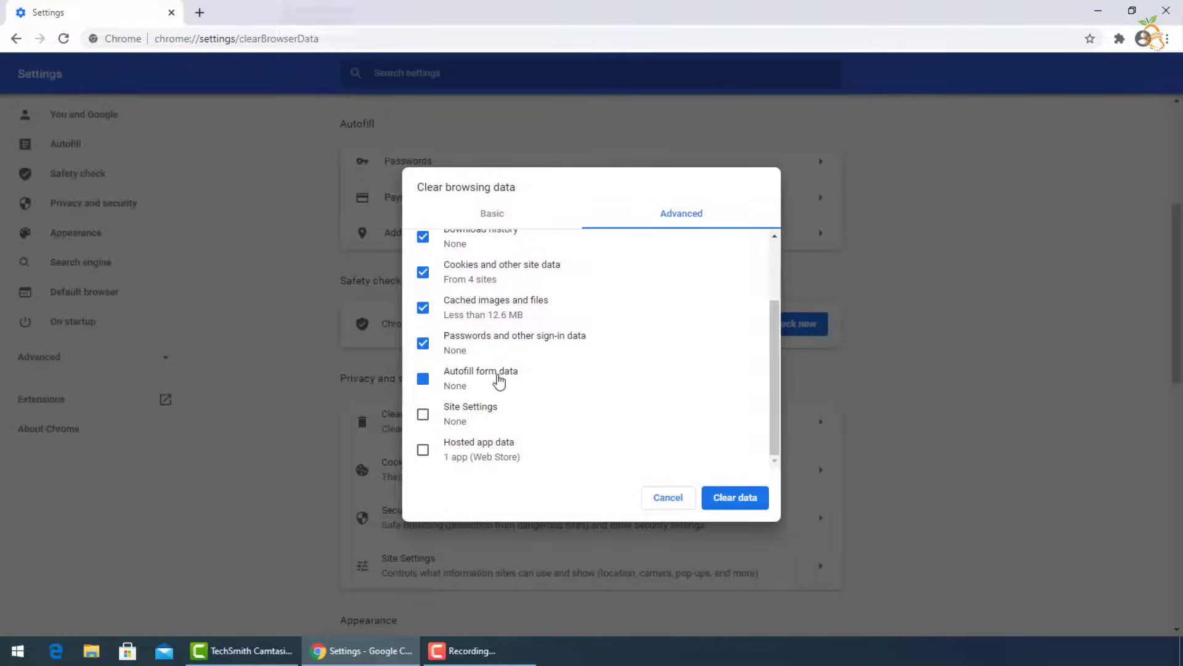
{"action": "left_click", "coordinate": [484, 413]}
{"action": "left_click", "coordinate": [487, 445]}
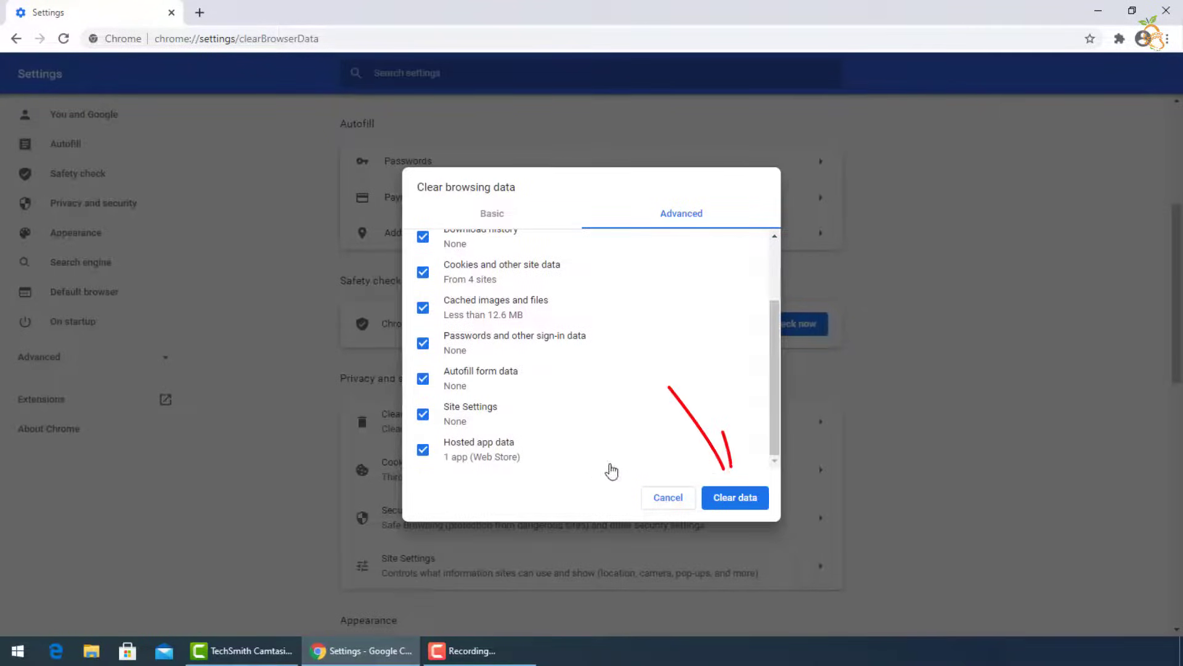
{"action": "left_click", "coordinate": [713, 500]}
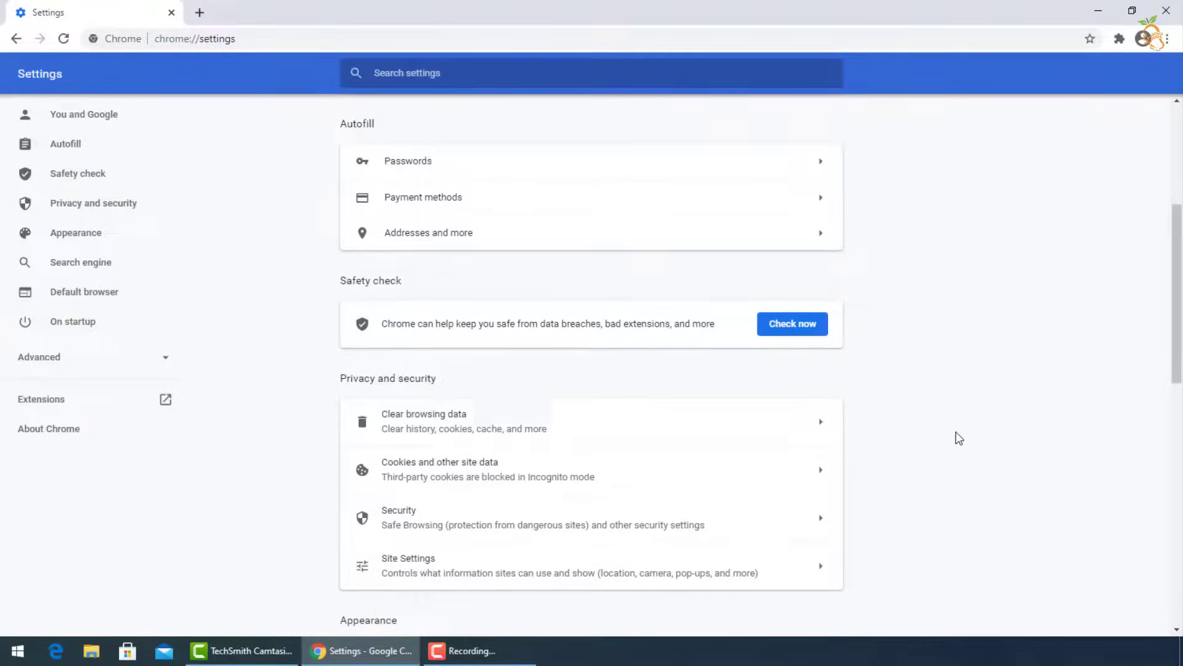
In Cookies and other site data, turn on clearing cookies and site data on quit.
{"action": "scroll", "coordinate": [957, 456], "scroll_direction": "down", "scroll_amount": 1}
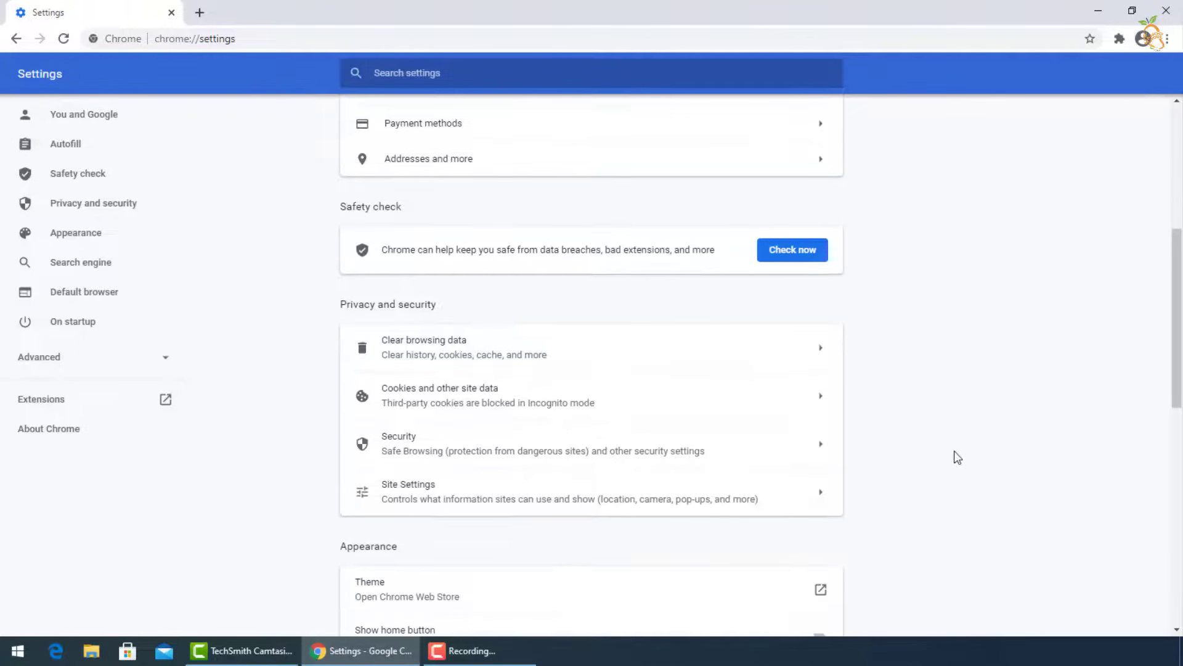
{"action": "left_click", "coordinate": [503, 397]}
{"action": "scroll", "coordinate": [602, 427], "scroll_direction": "down", "scroll_amount": 2}
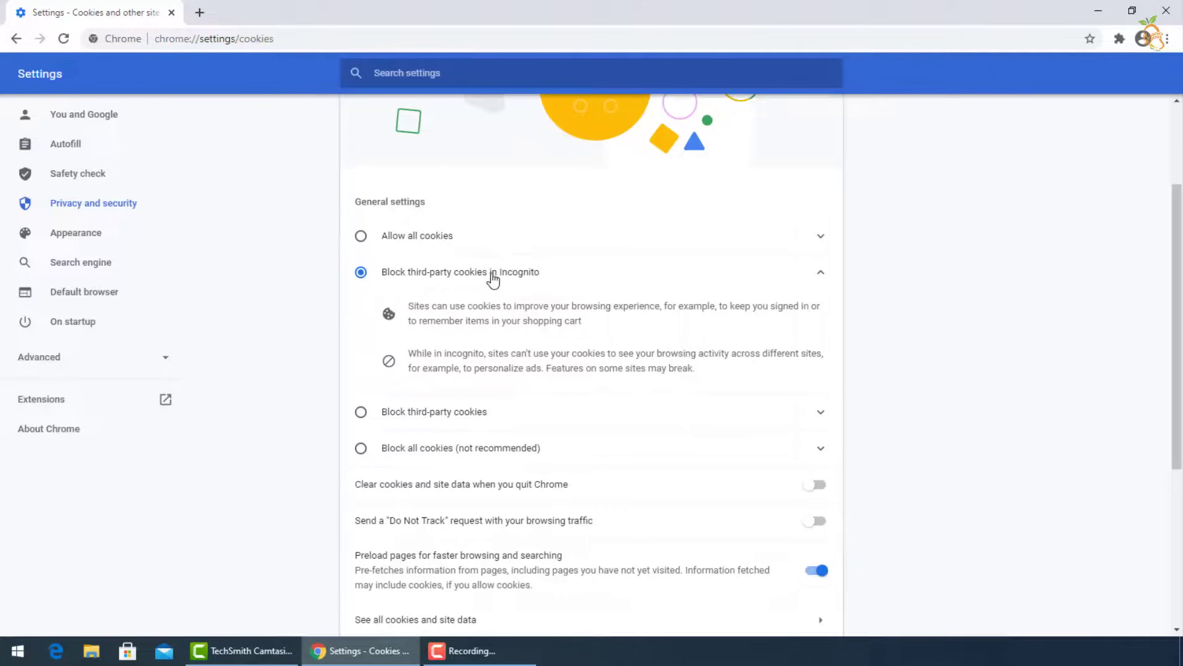
{"action": "scroll", "coordinate": [694, 501], "scroll_direction": "down", "scroll_amount": 2}
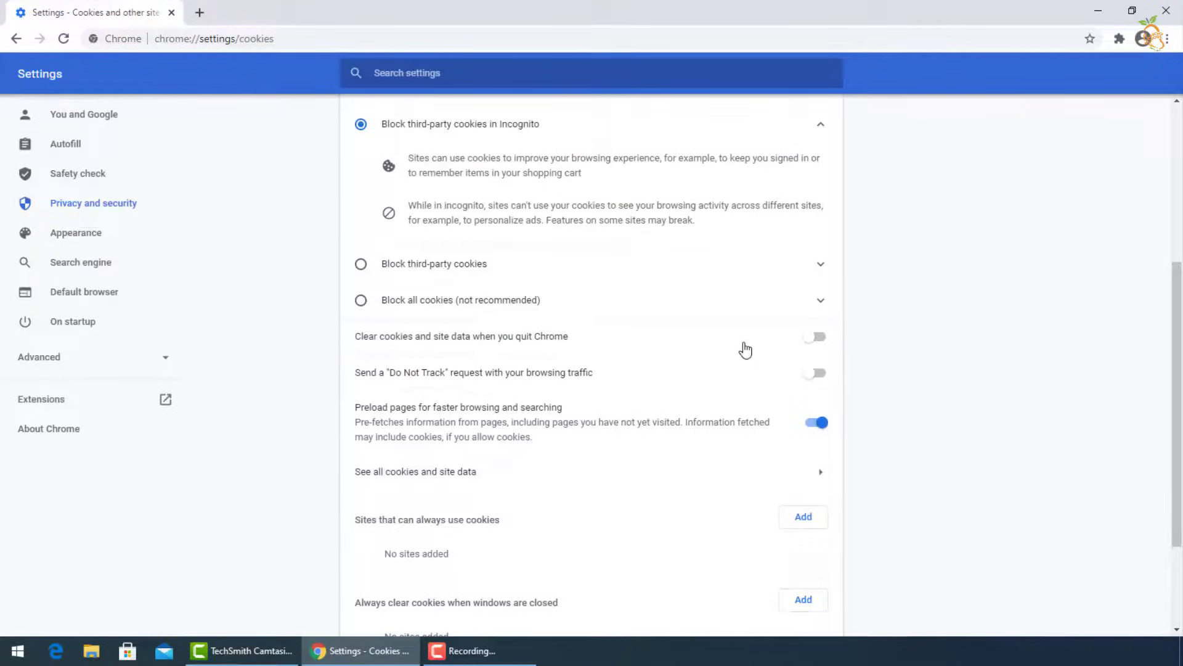
{"action": "left_click", "coordinate": [816, 339]}
Switch on 'Send a Do Not Track request' and confirm it.
{"action": "scroll", "coordinate": [542, 396], "scroll_direction": "down", "scroll_amount": 1}
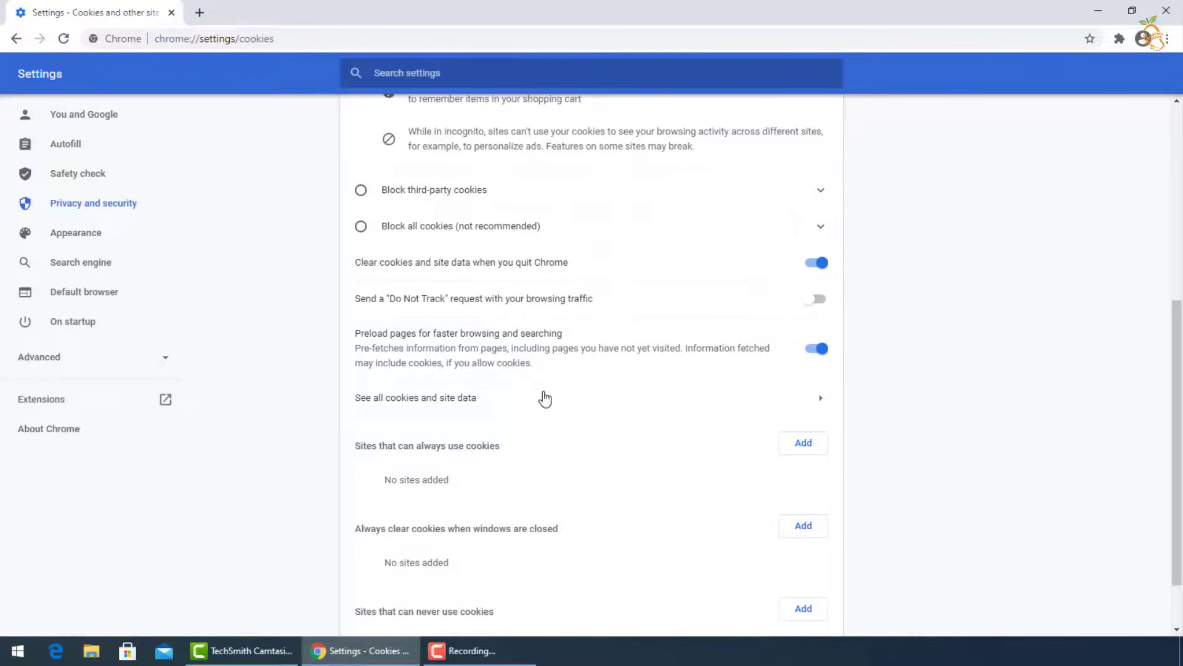
{"action": "left_click", "coordinate": [817, 301]}
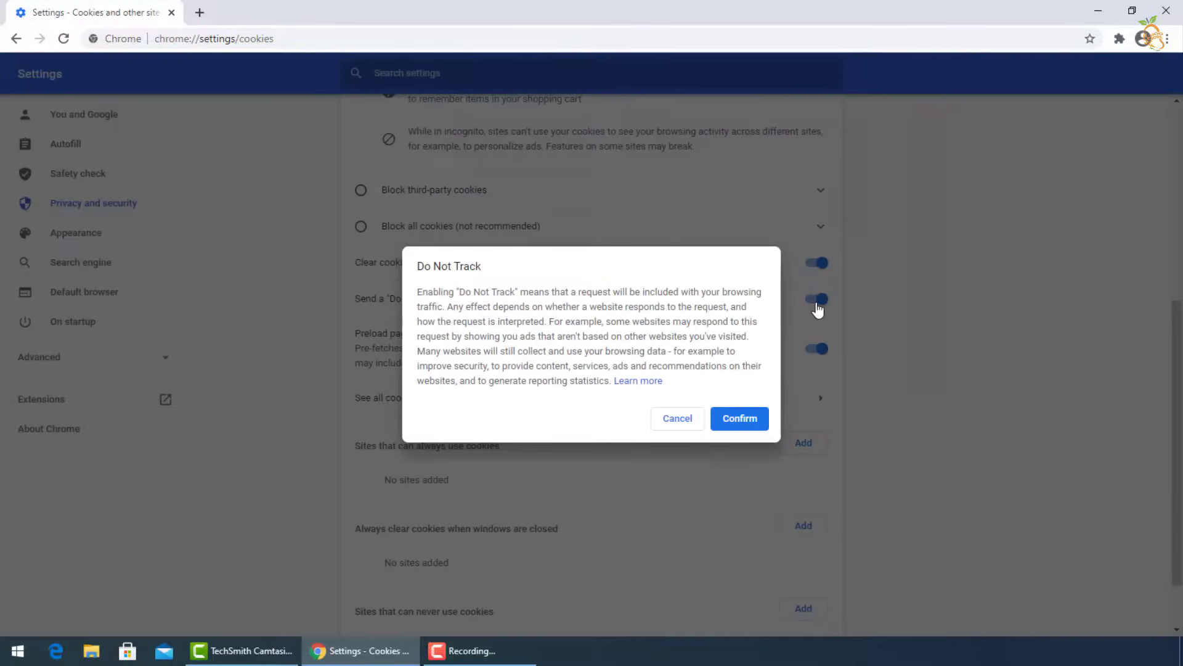
{"action": "left_click", "coordinate": [740, 419]}
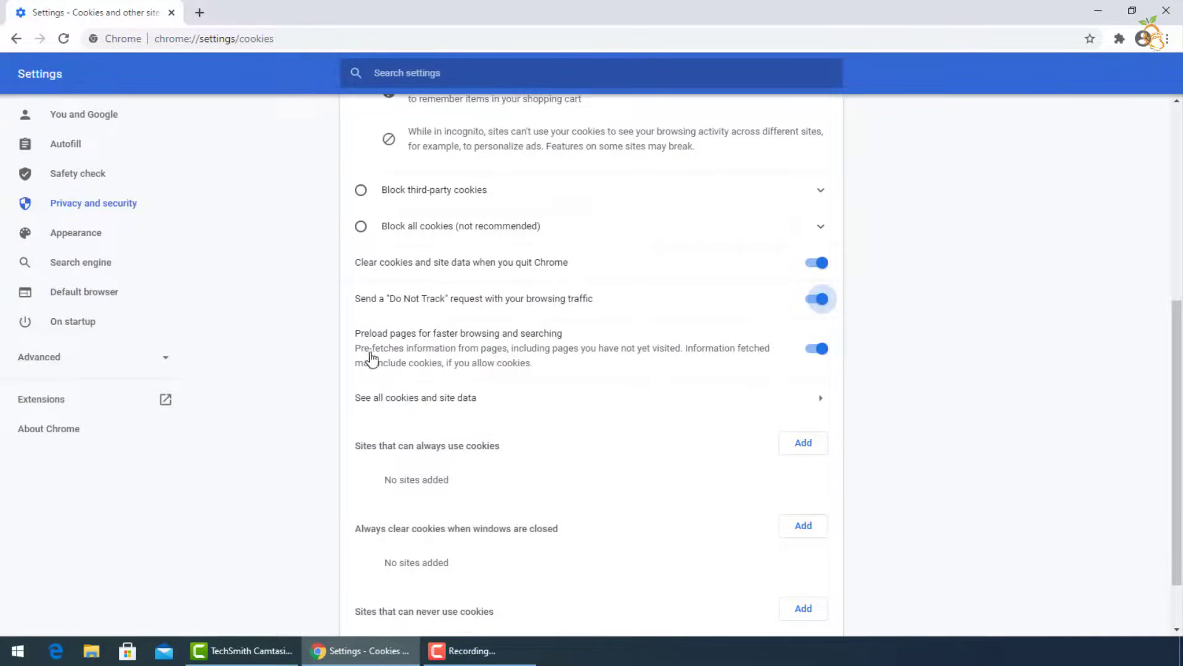
{"action": "scroll", "coordinate": [671, 423], "scroll_direction": "down", "scroll_amount": 1}
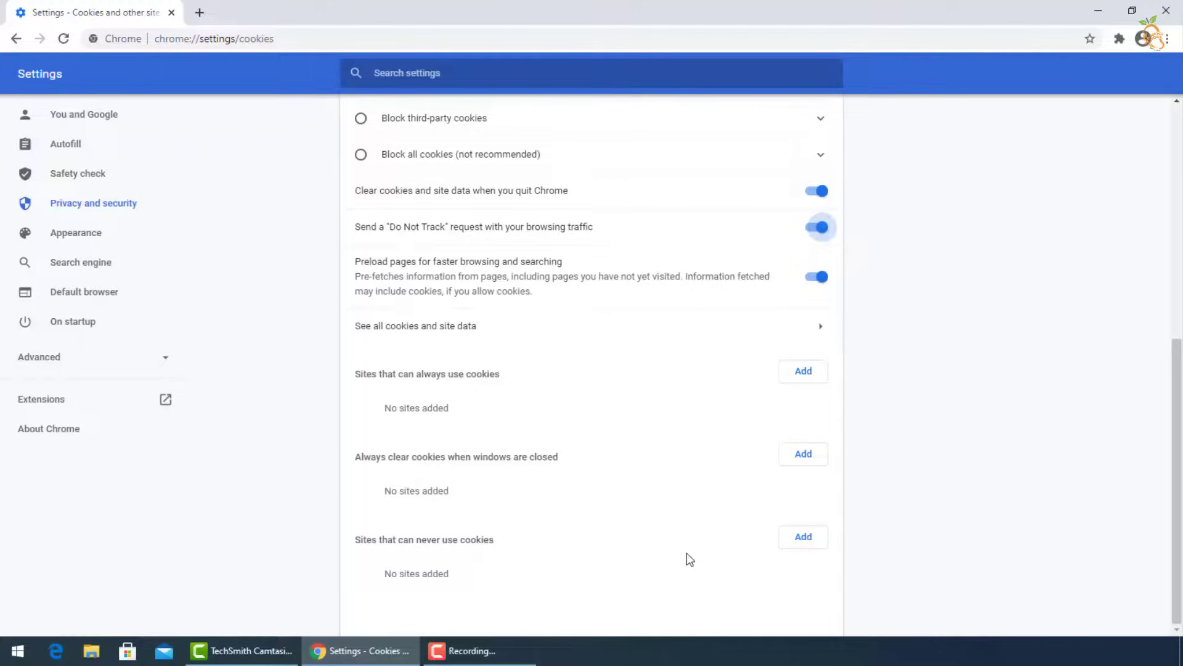
{"action": "scroll", "coordinate": [536, 306], "scroll_direction": "up", "scroll_amount": 6}
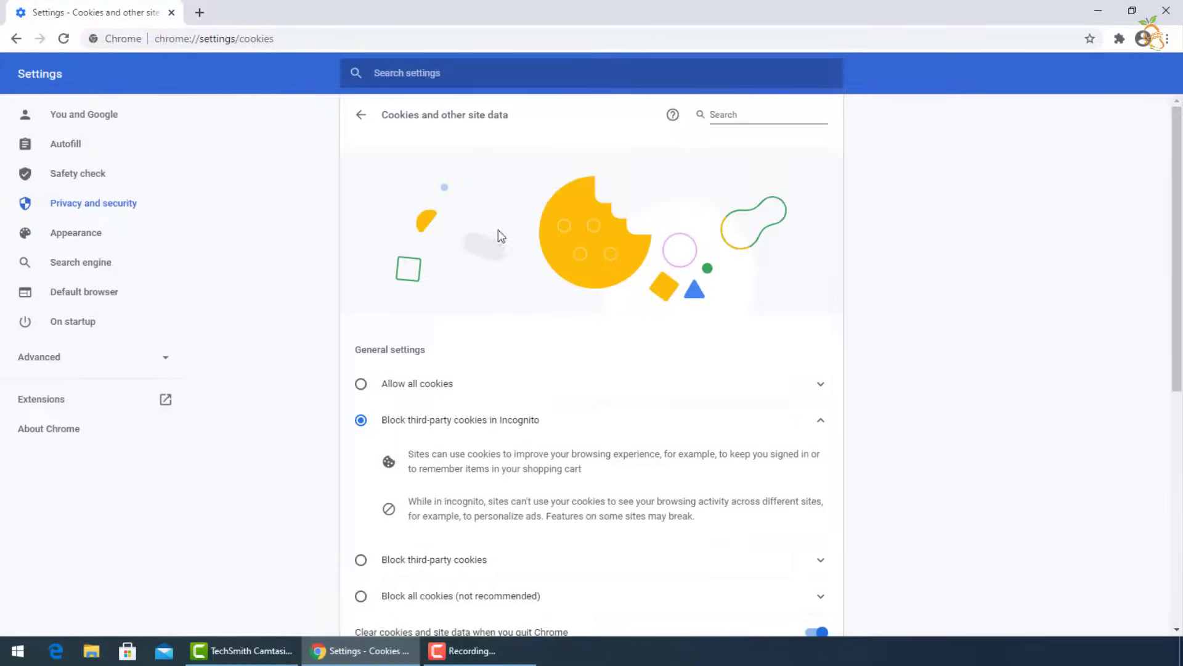
Open Security settings and verify Safe Browsing is on Standard protection.
{"action": "left_click", "coordinate": [362, 116]}
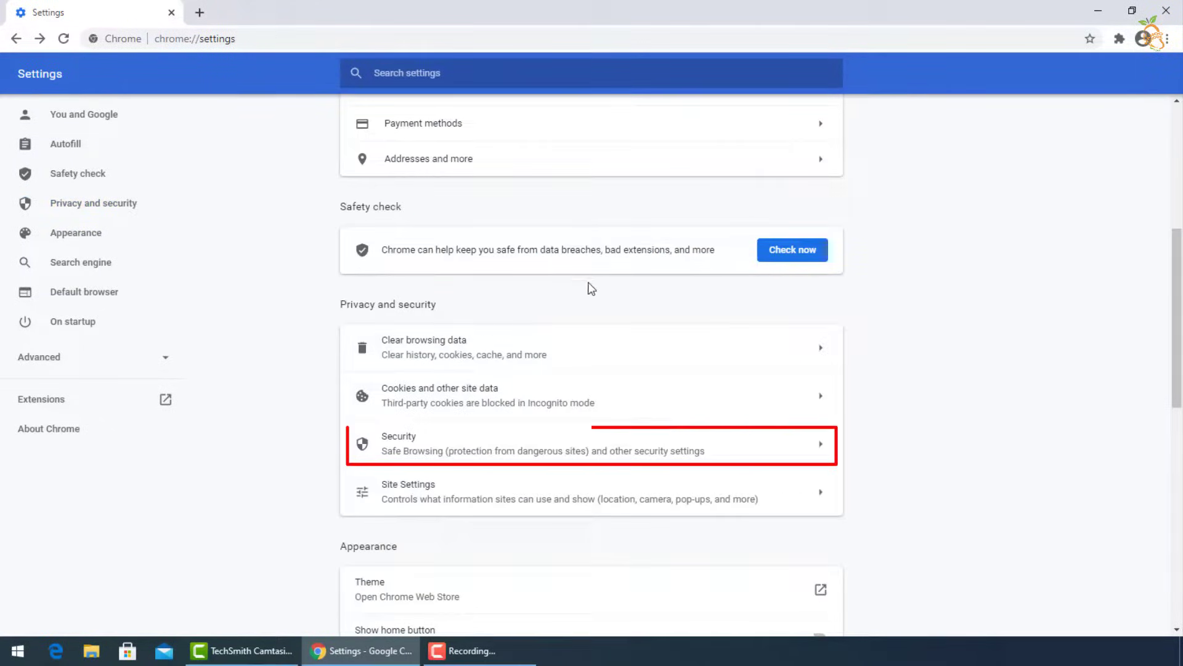
{"action": "left_click", "coordinate": [552, 449]}
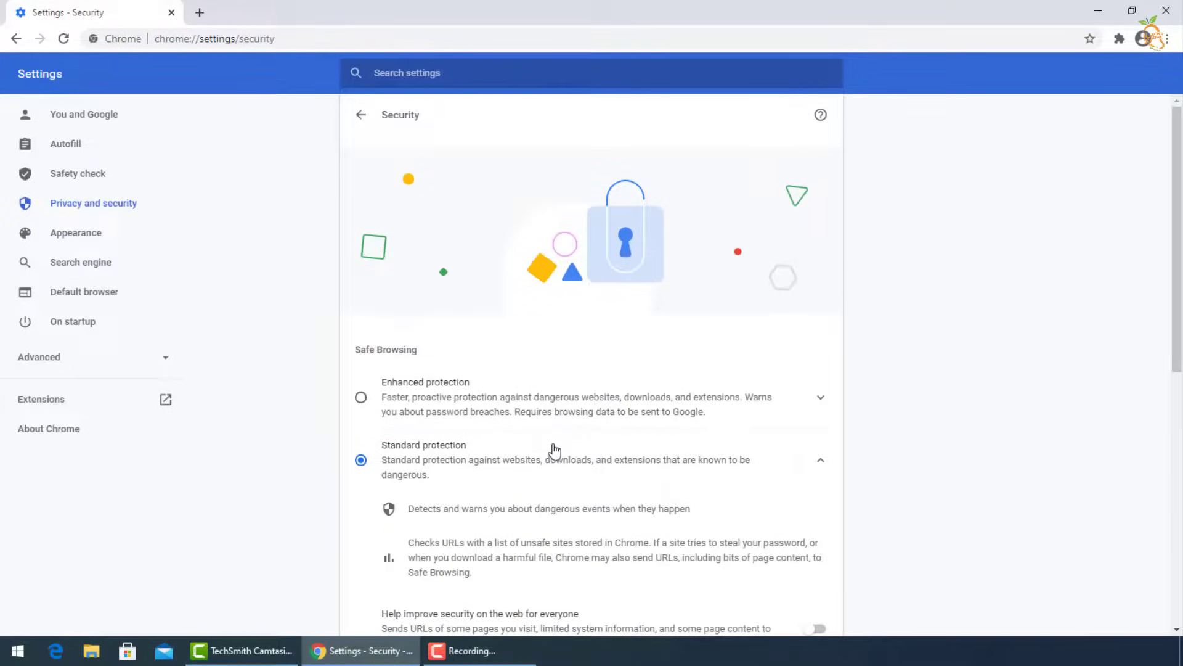
{"action": "scroll", "coordinate": [561, 442], "scroll_direction": "down", "scroll_amount": 2}
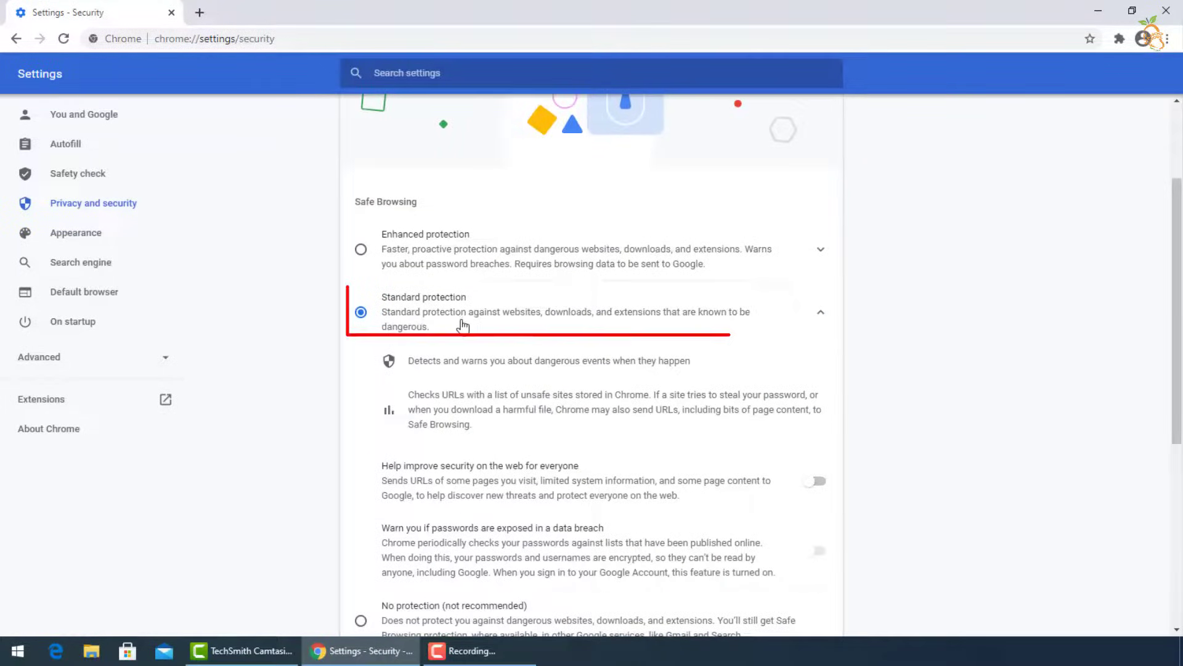
{"action": "scroll", "coordinate": [444, 321], "scroll_direction": "down", "scroll_amount": 5}
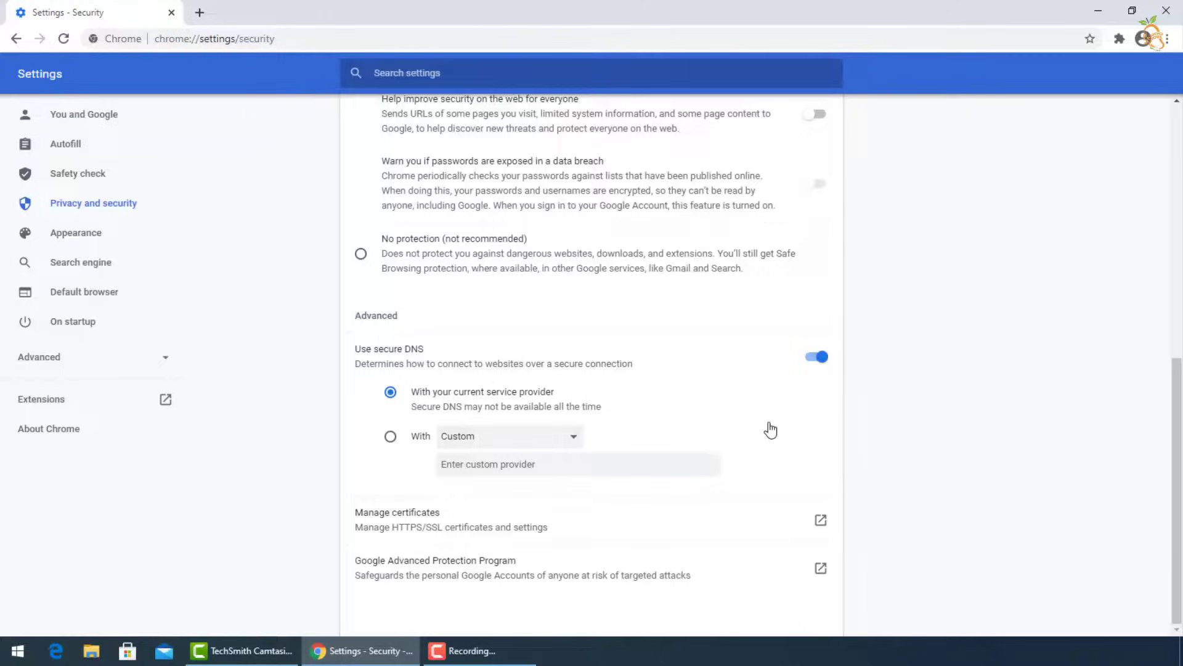
{"action": "scroll", "coordinate": [467, 162], "scroll_direction": "up", "scroll_amount": 7}
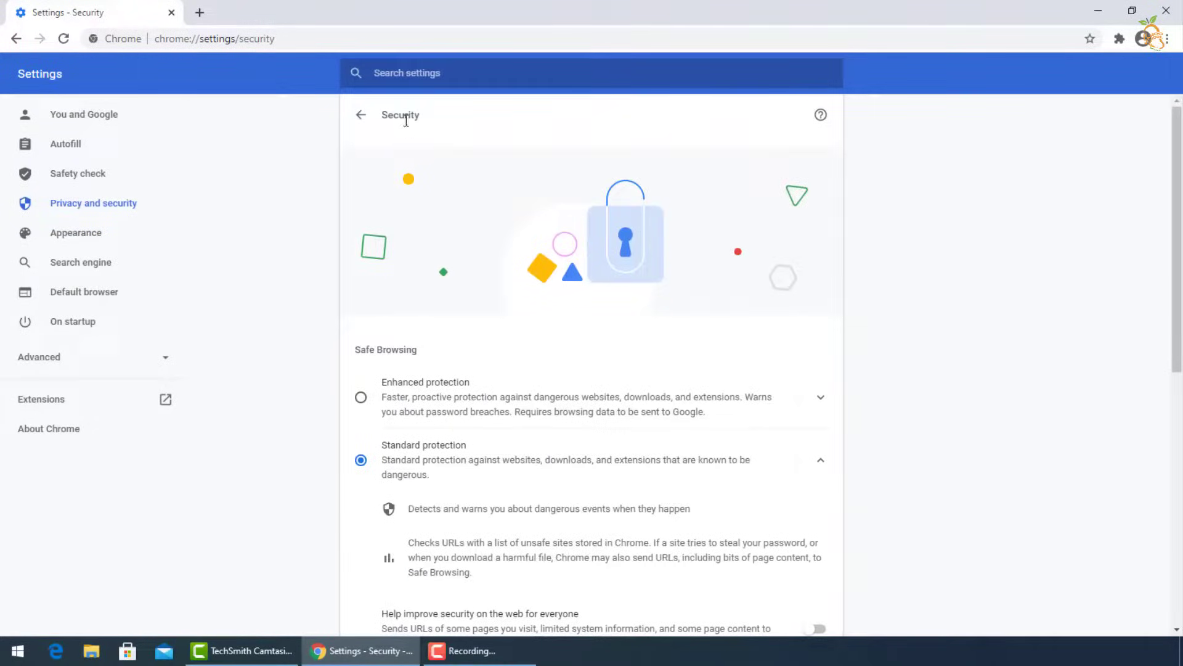
In Site Settings, set Location access to blocked.
{"action": "left_click", "coordinate": [360, 116]}
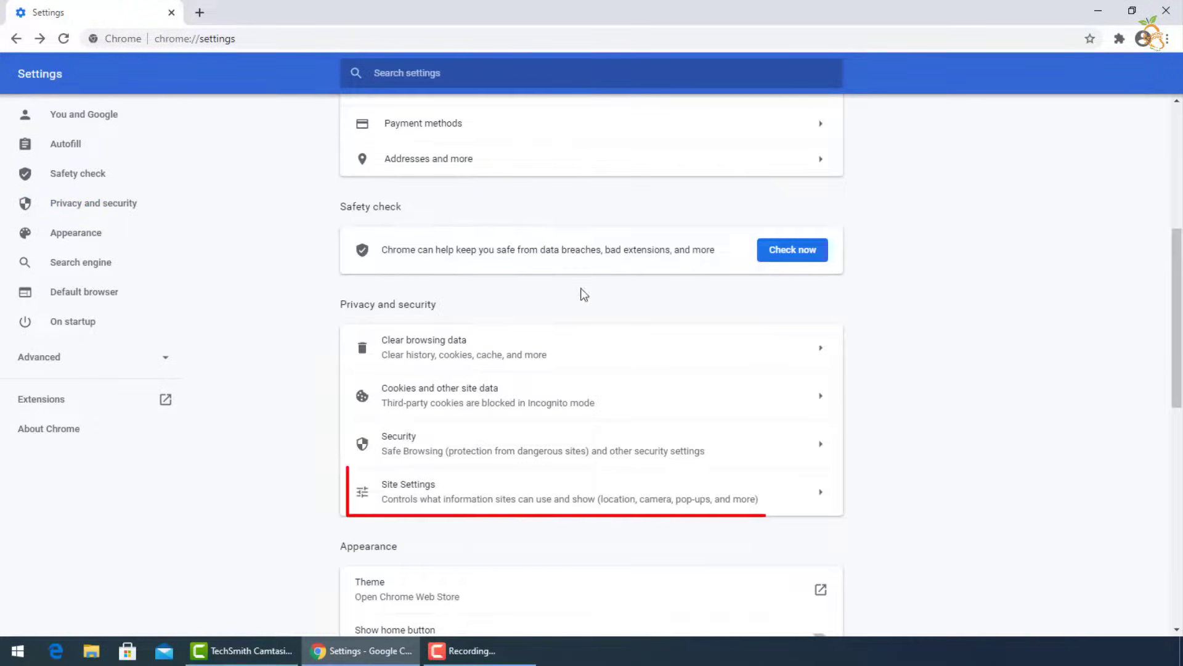
{"action": "left_click", "coordinate": [433, 491]}
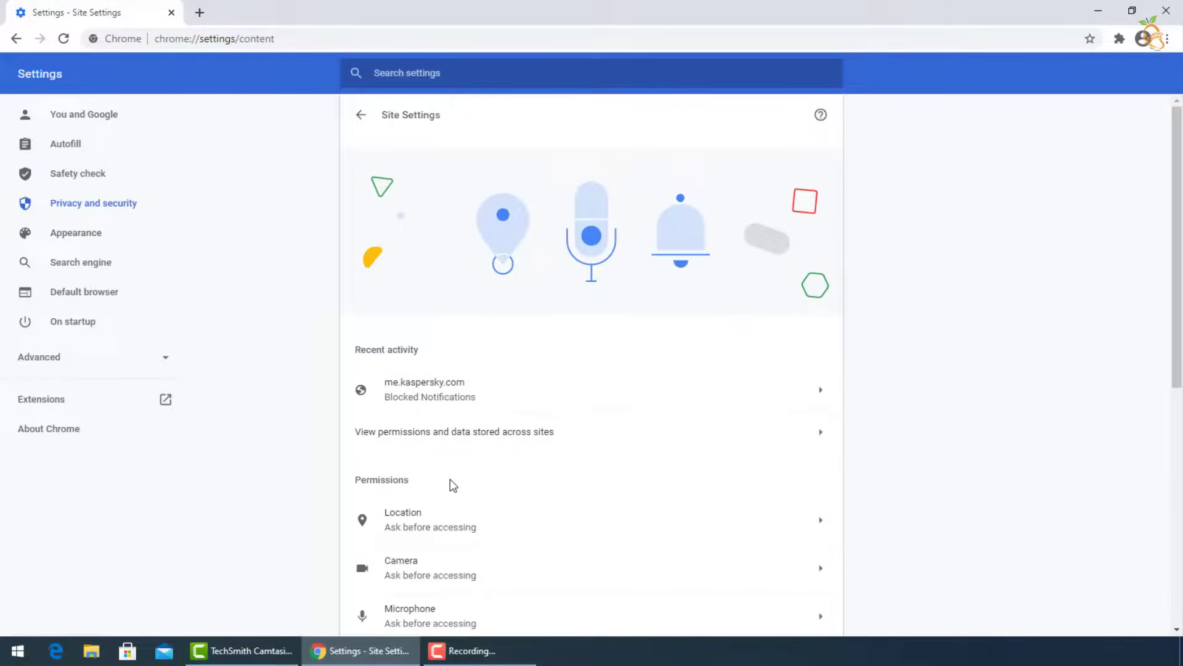
{"action": "scroll", "coordinate": [462, 478], "scroll_direction": "down", "scroll_amount": 2}
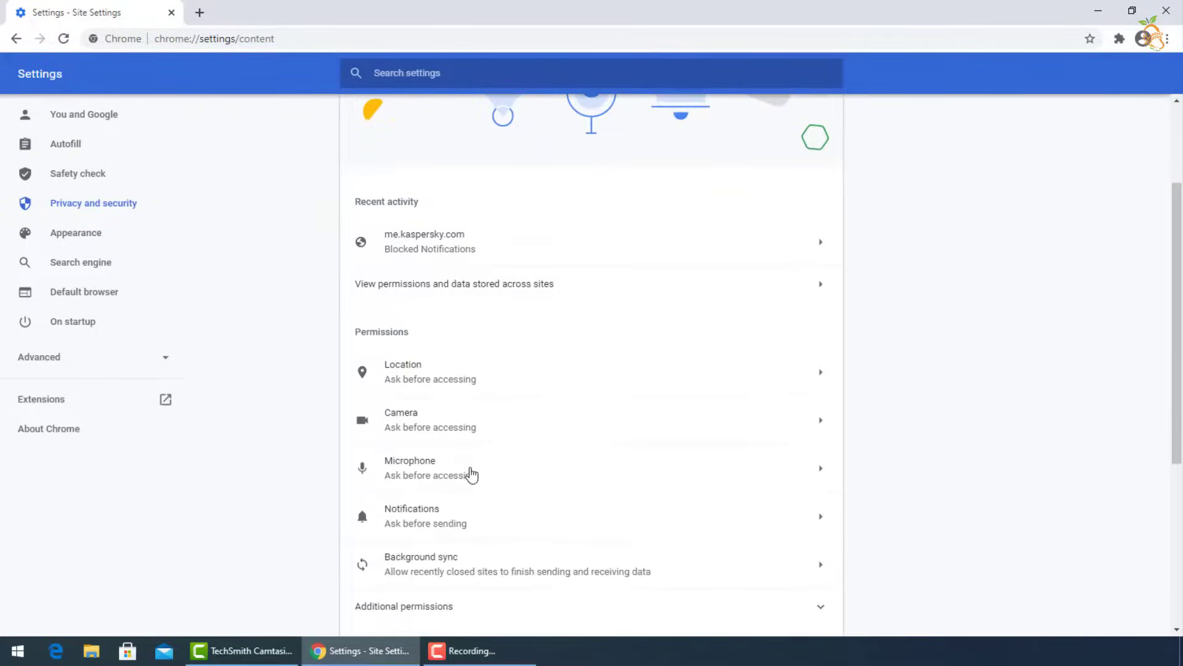
{"action": "scroll", "coordinate": [471, 475], "scroll_direction": "down", "scroll_amount": 2}
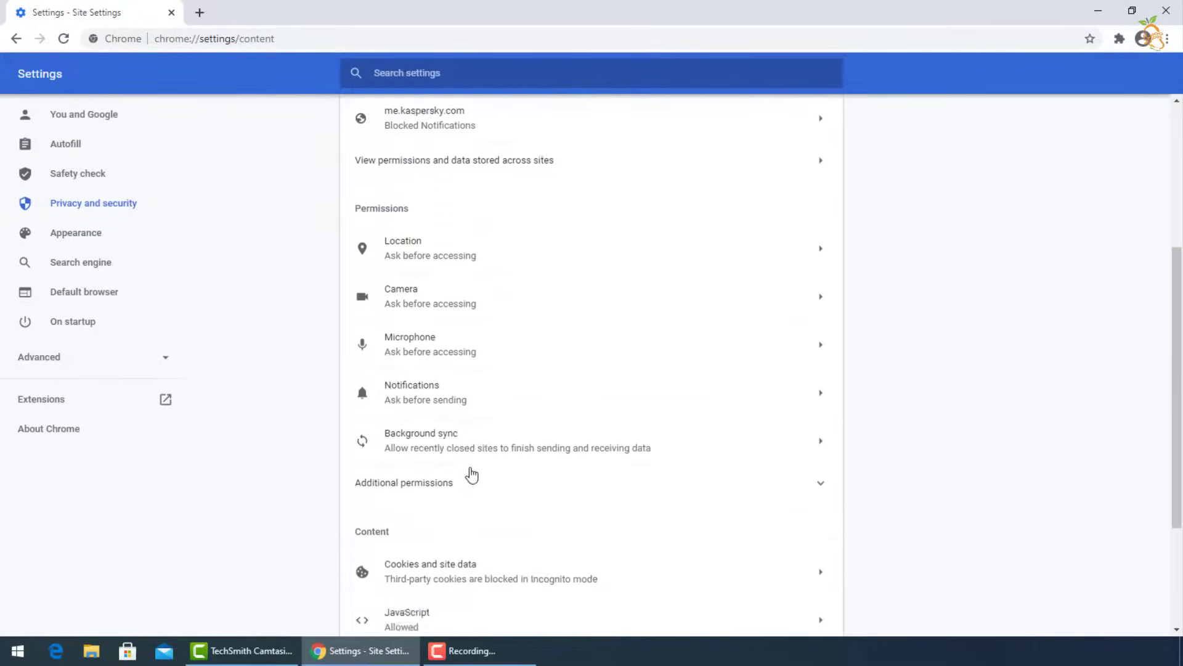
{"action": "left_click", "coordinate": [405, 233]}
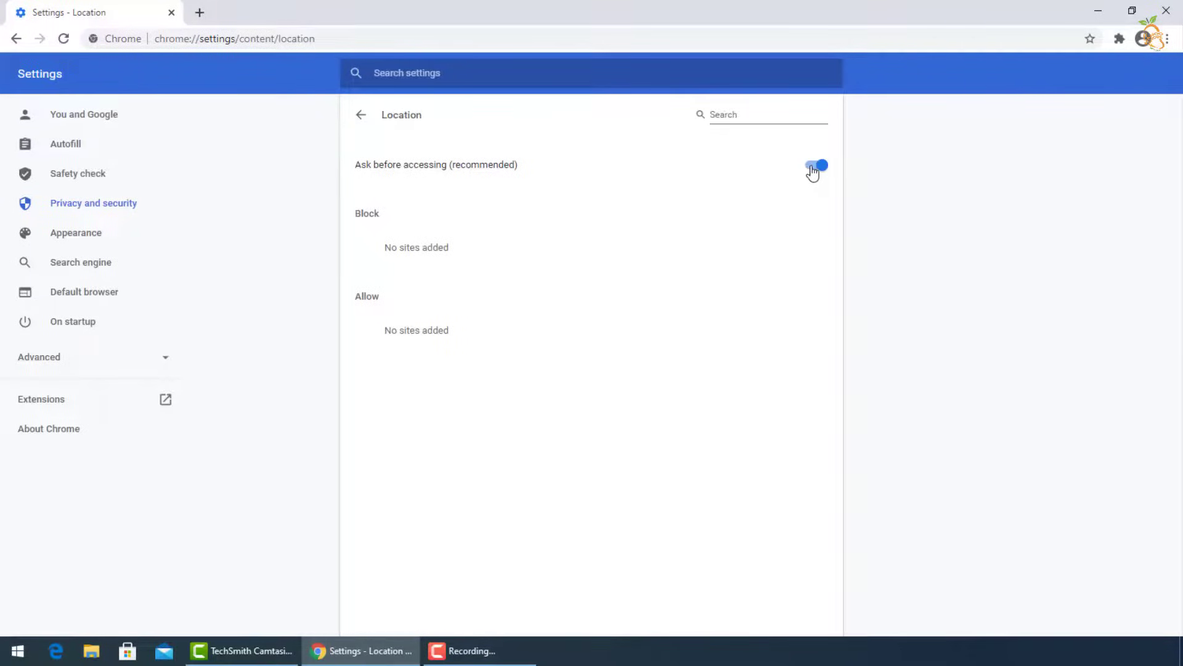
{"action": "left_click", "coordinate": [812, 167]}
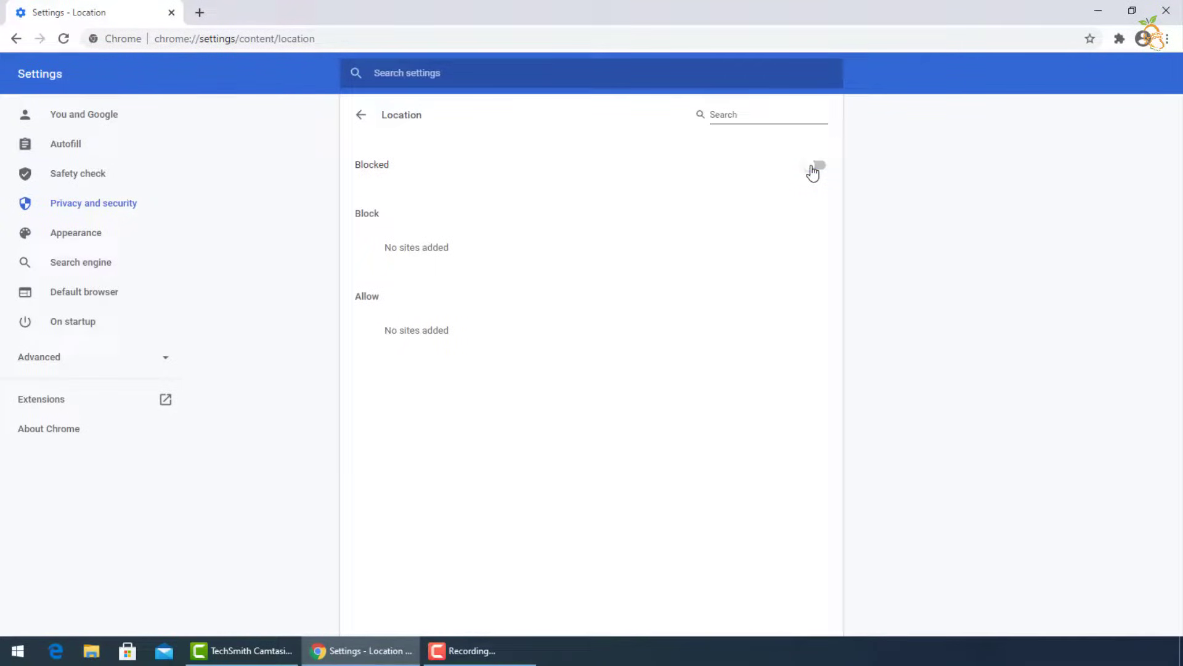
{"action": "left_click", "coordinate": [360, 117]}
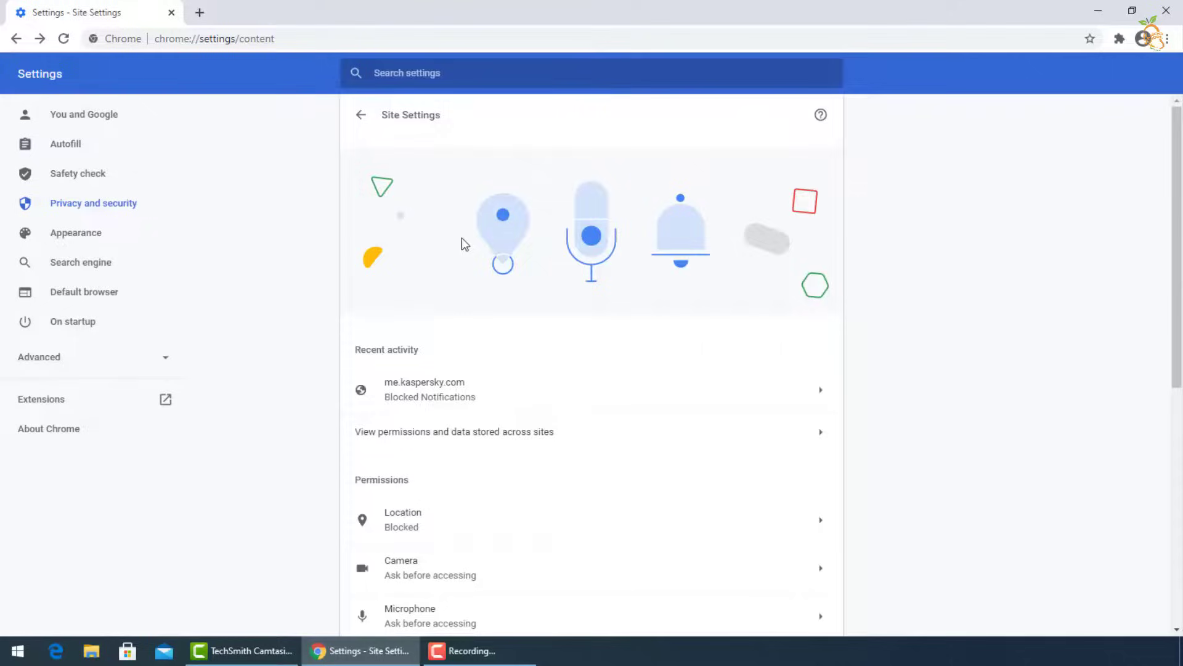
Set Camera access to blocked and return to the permissions list.
{"action": "scroll", "coordinate": [484, 280], "scroll_direction": "down", "scroll_amount": 2}
{"action": "left_click", "coordinate": [415, 416]}
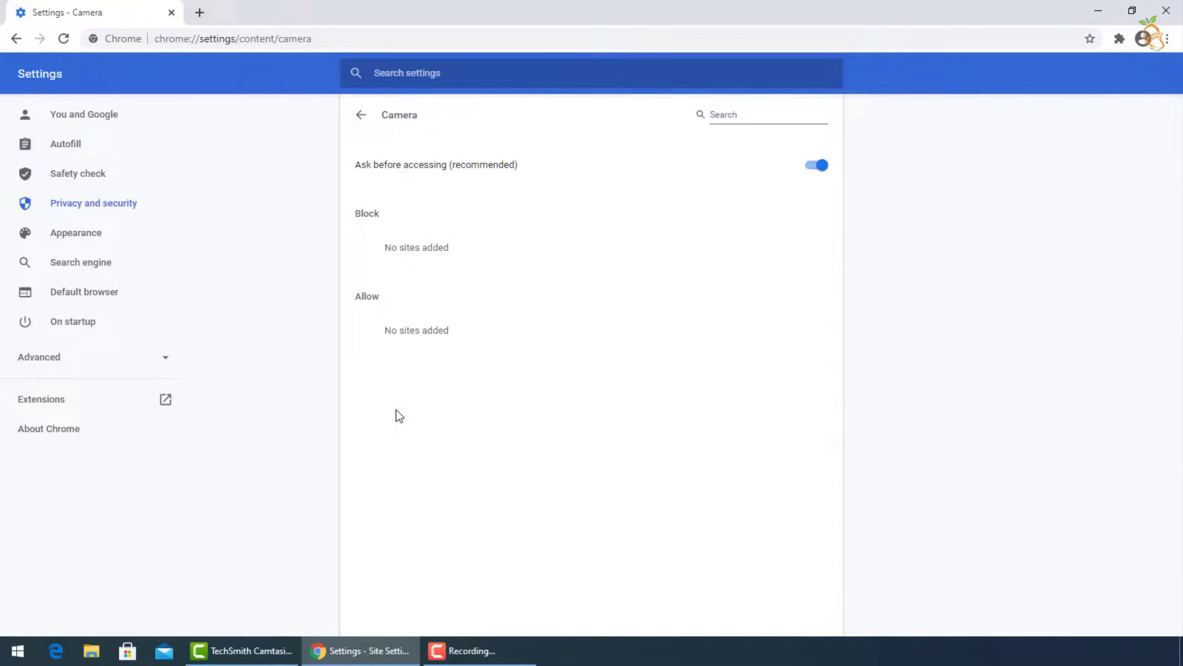
{"action": "left_click", "coordinate": [814, 175]}
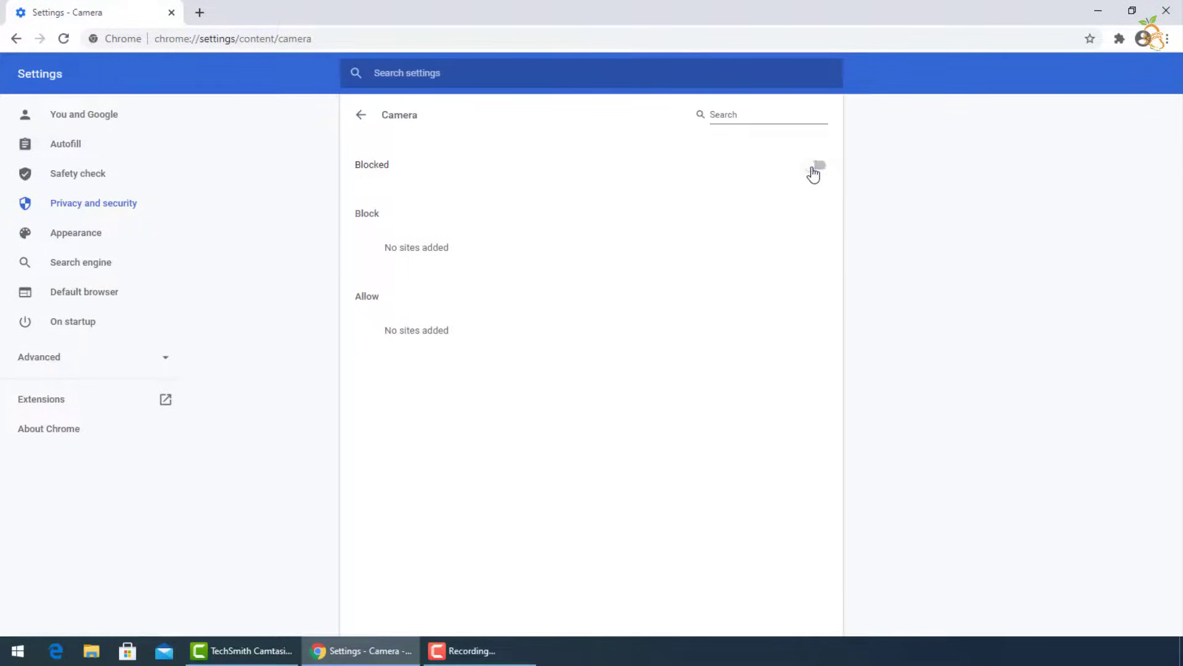
{"action": "left_click", "coordinate": [364, 115]}
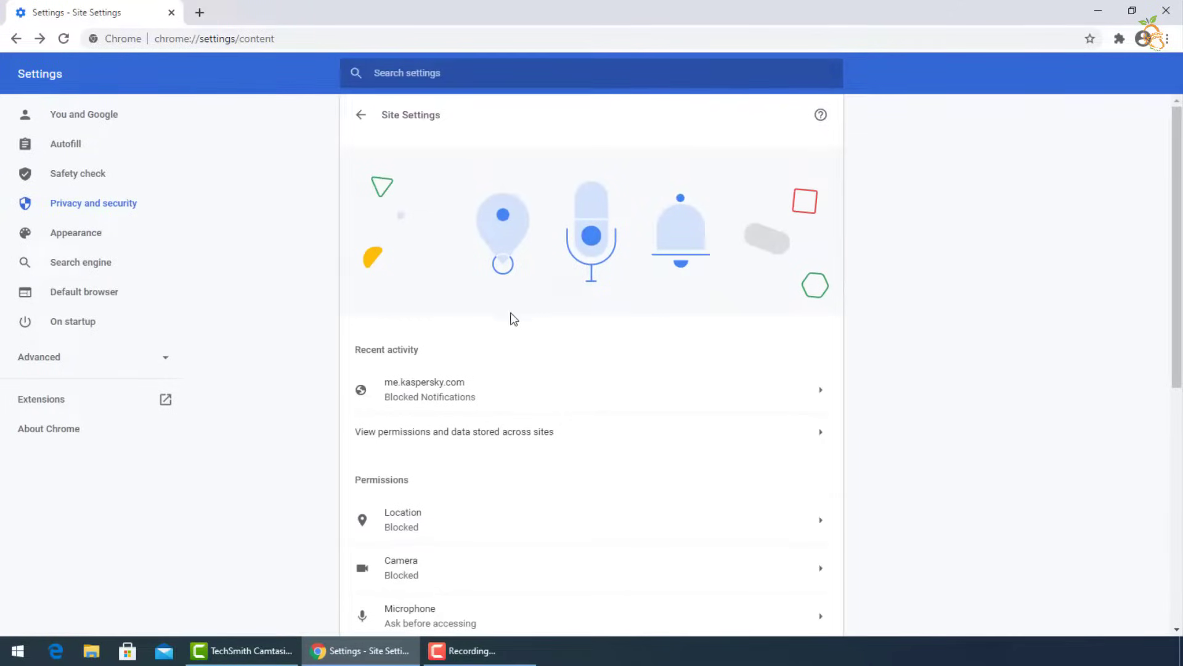
Check that Pop-ups and redirects shows Blocked, then leave that page.
{"action": "scroll", "coordinate": [514, 318], "scroll_direction": "down", "scroll_amount": 4}
{"action": "scroll", "coordinate": [481, 417], "scroll_direction": "down", "scroll_amount": 2}
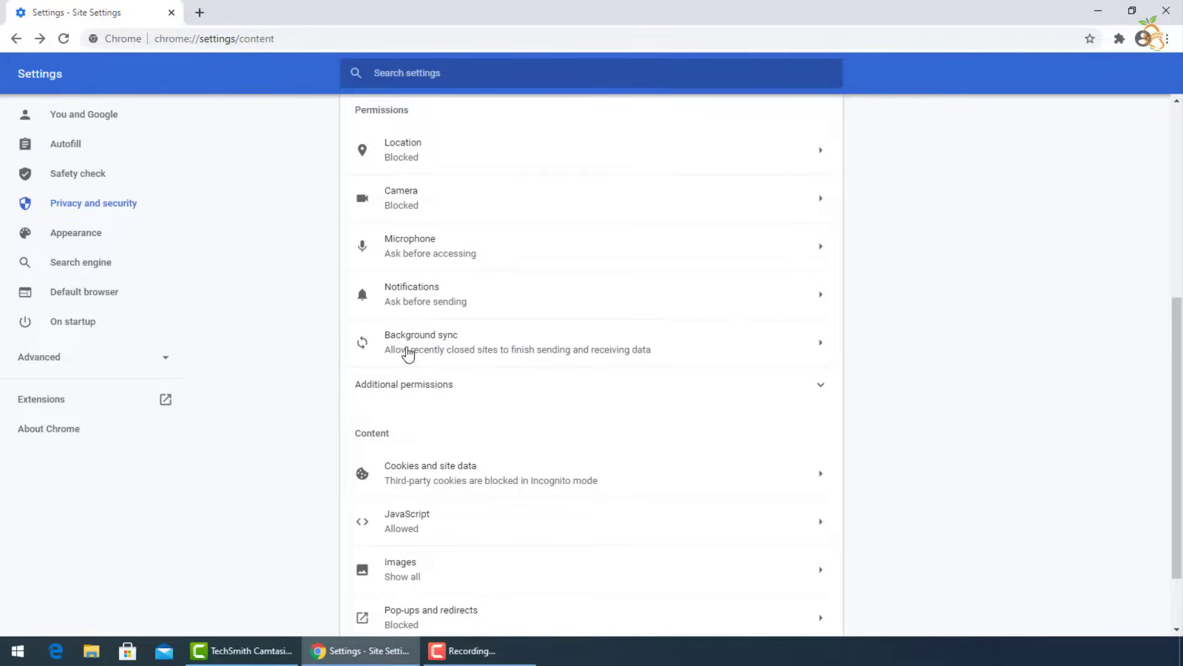
{"action": "scroll", "coordinate": [409, 353], "scroll_direction": "down", "scroll_amount": 1}
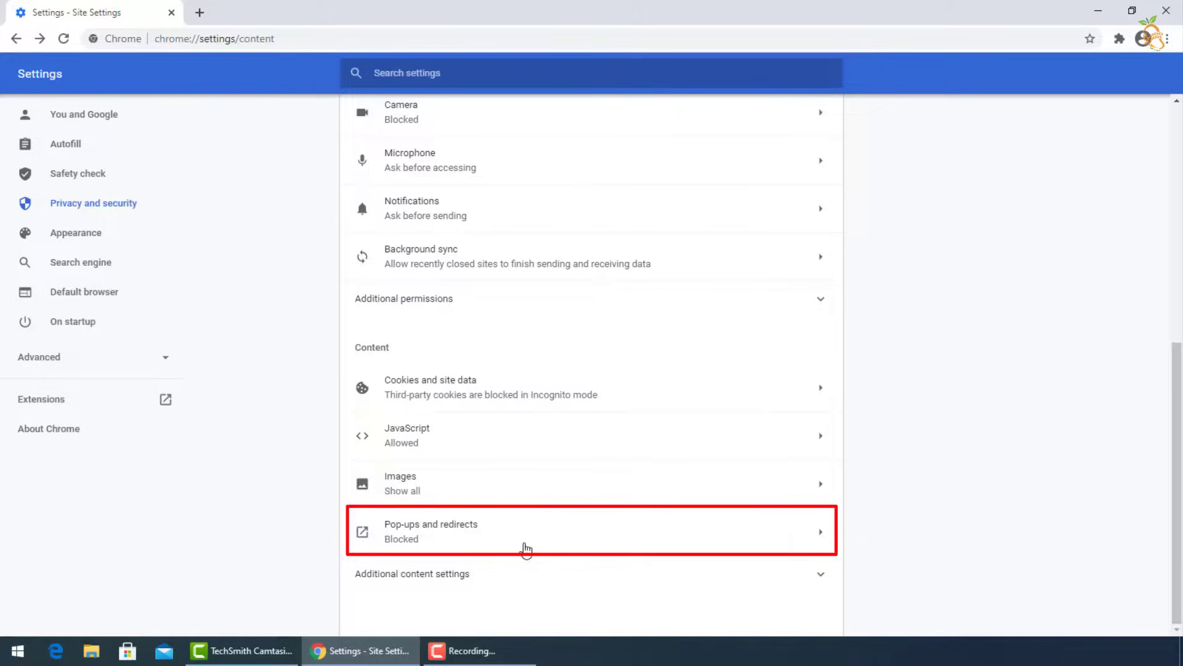
{"action": "left_click", "coordinate": [435, 536]}
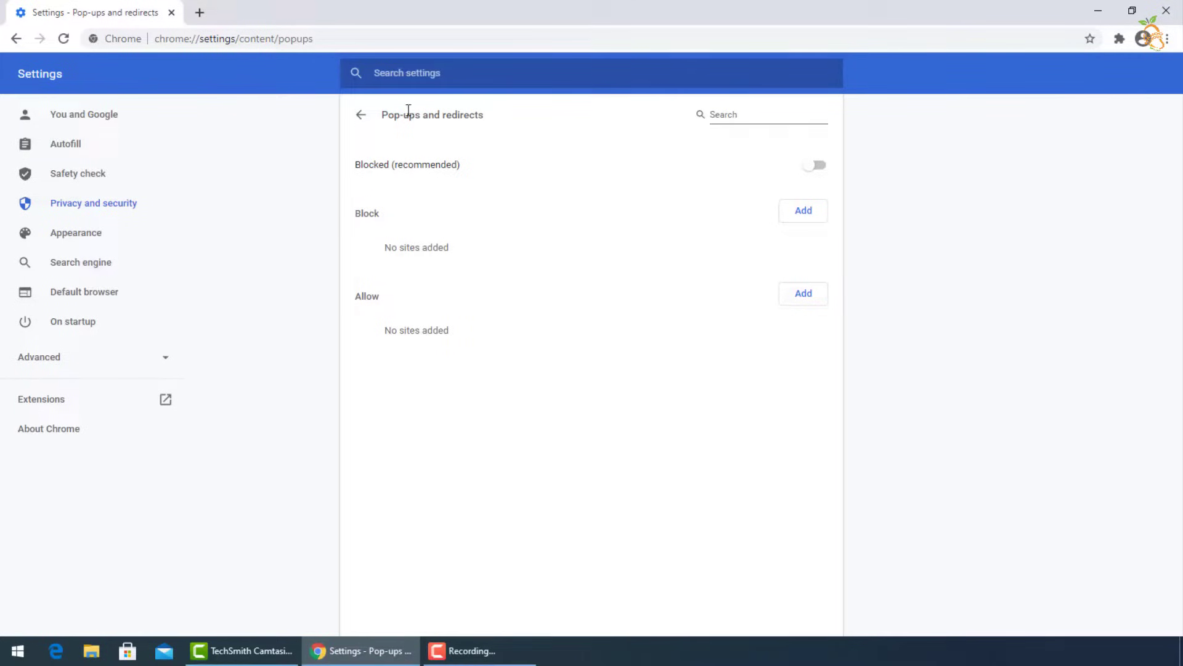
{"action": "left_click", "coordinate": [362, 115]}
Open the Extensions page via More tools and start removing the Tabby Cat extension.
{"action": "key", "text": "alt+Left"}
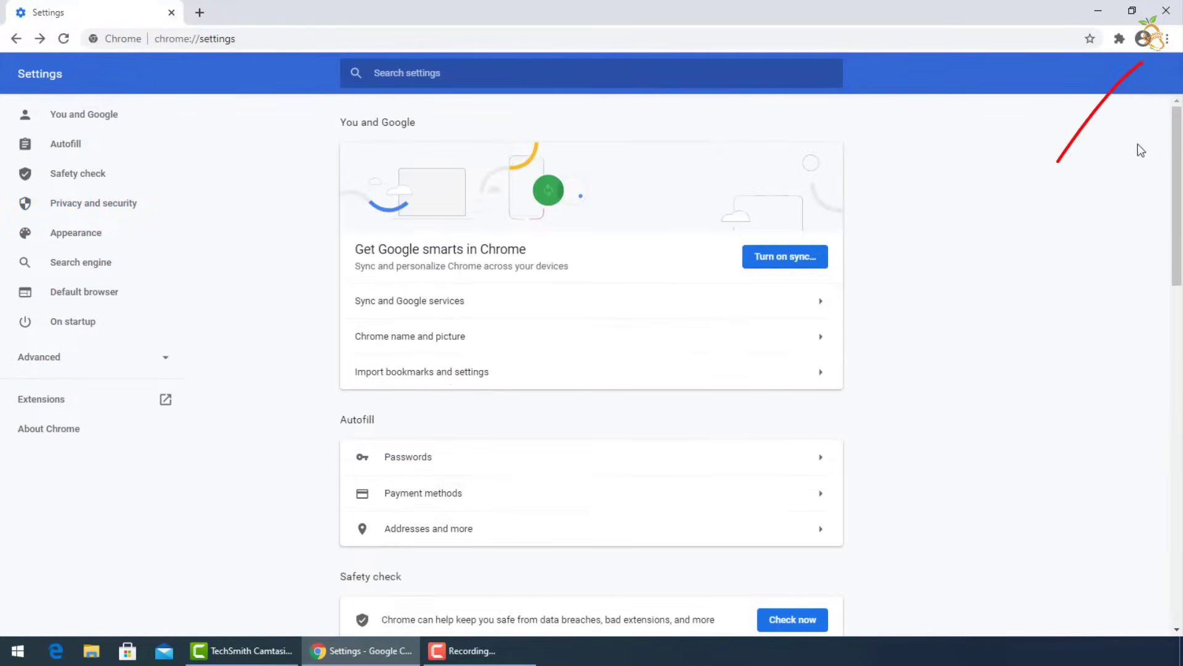
{"action": "left_click", "coordinate": [1168, 40]}
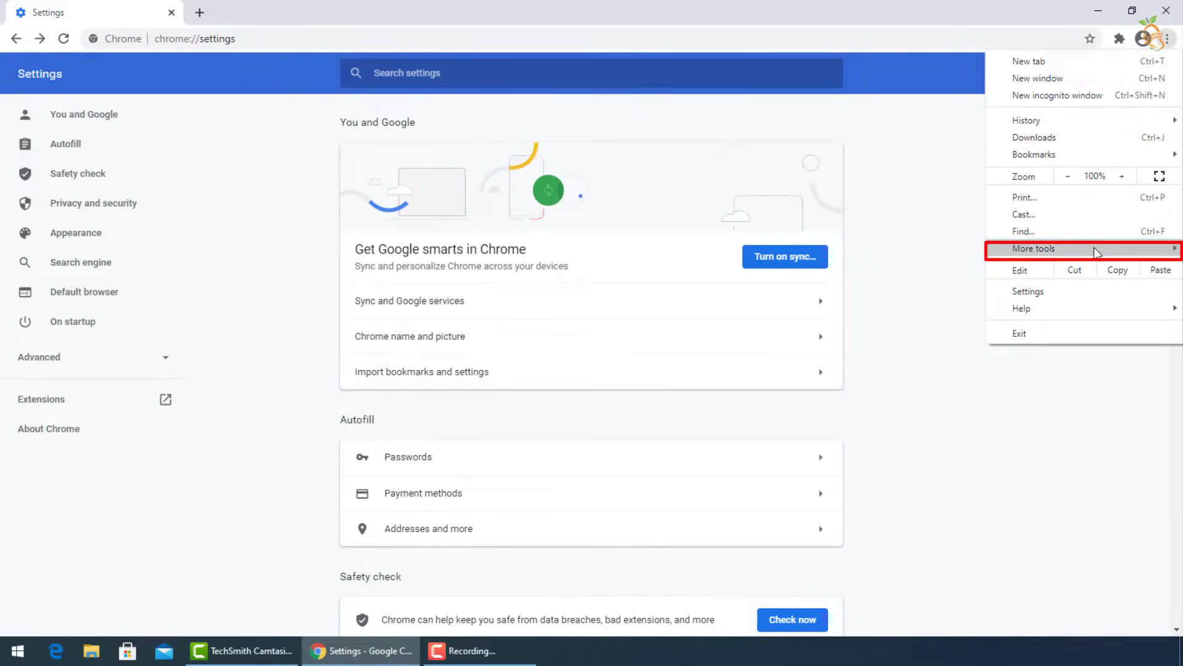
{"action": "mouse_move", "coordinate": [1093, 248]}
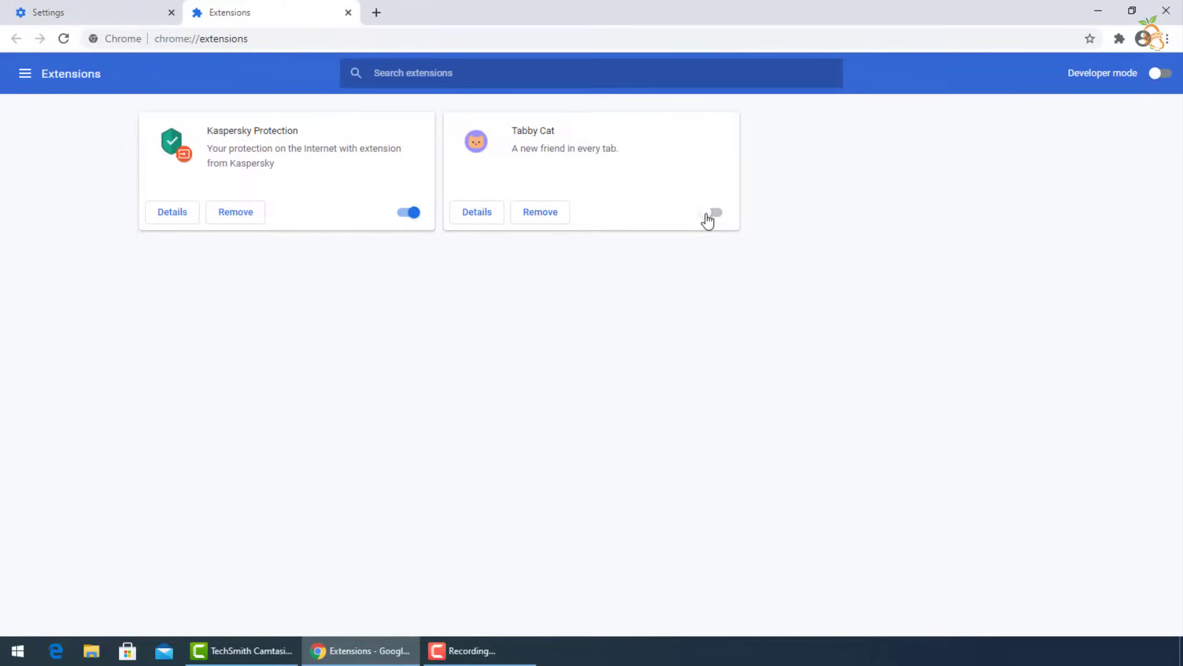
{"action": "left_click", "coordinate": [541, 216]}
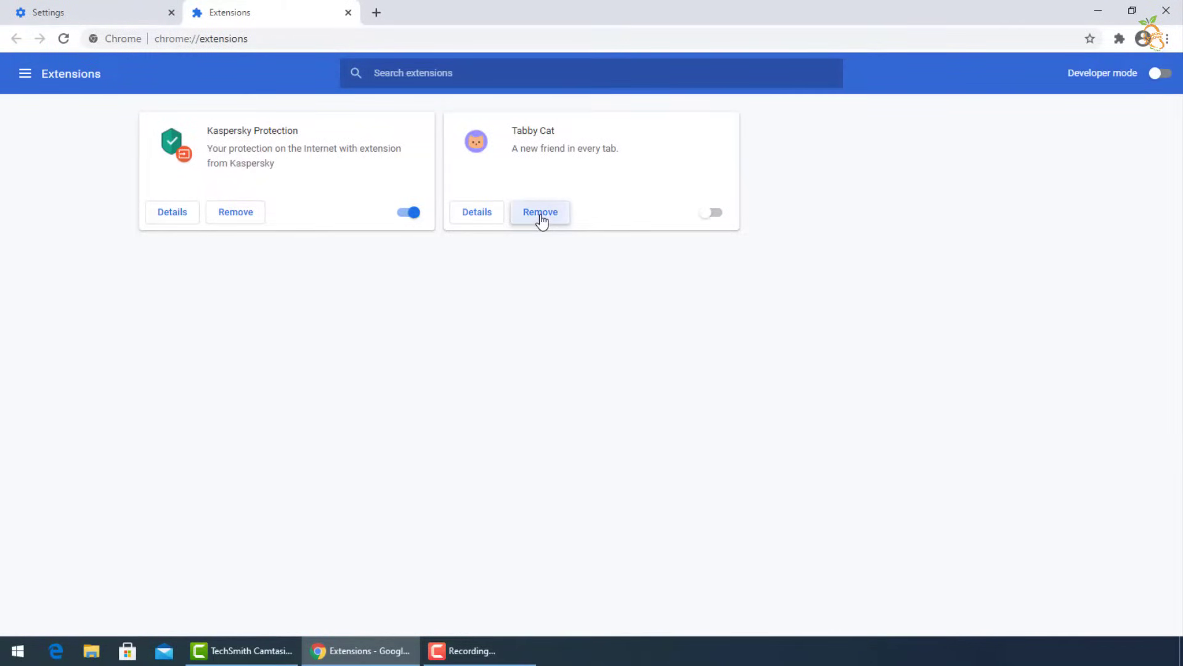